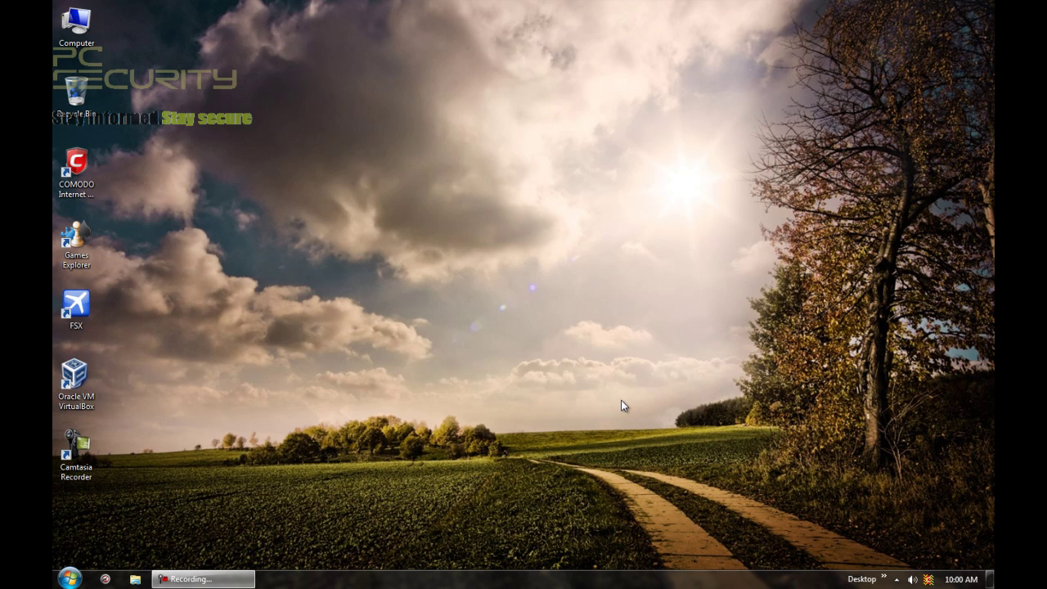
Open the COMODO main window from its tray icon and reveal the hidden tray icons
double_click(928, 579)
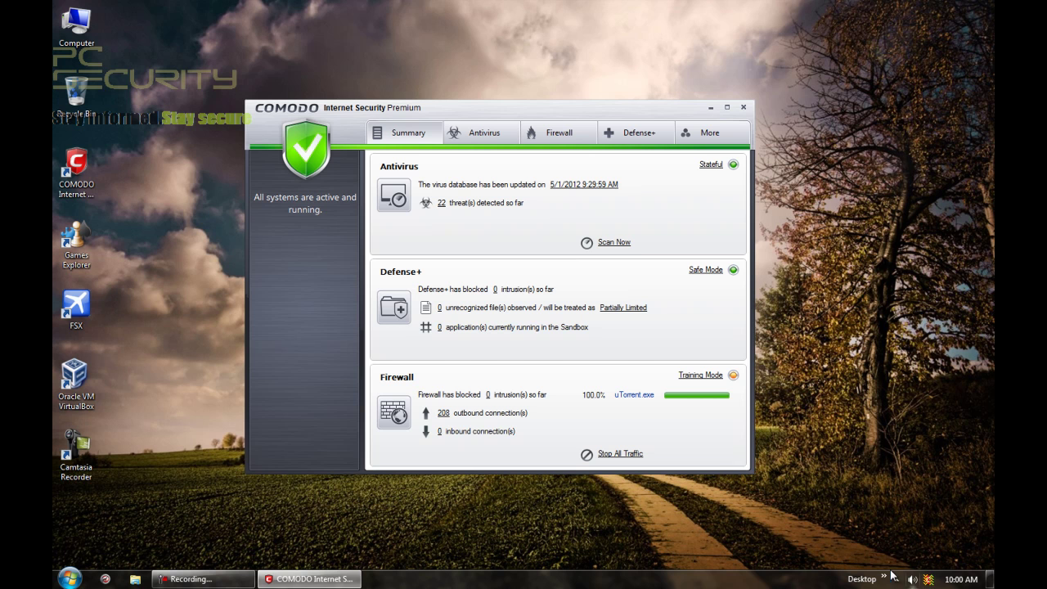
left_click(897, 579)
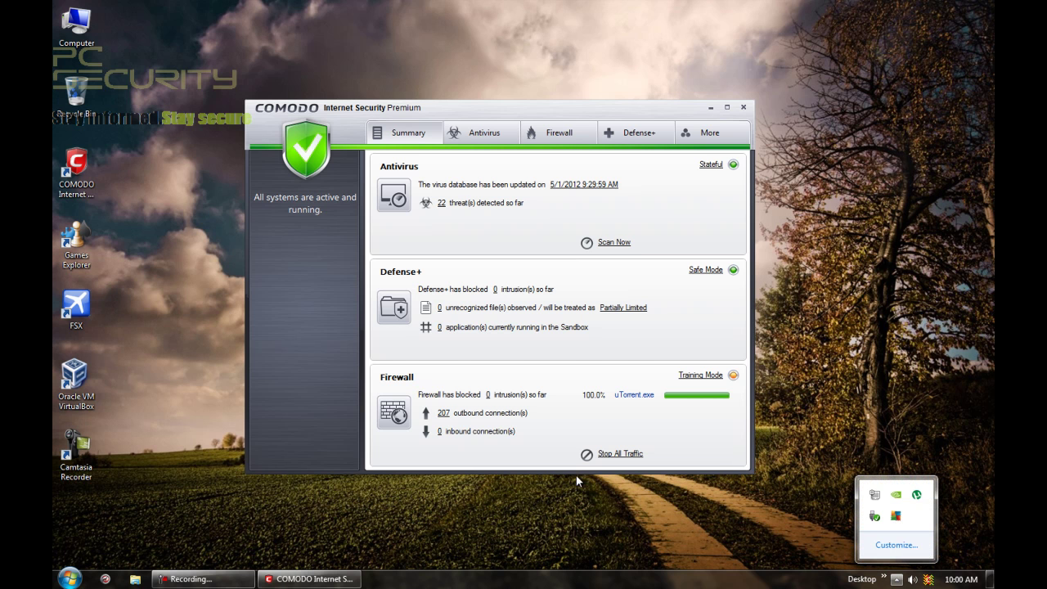
left_click(401, 116)
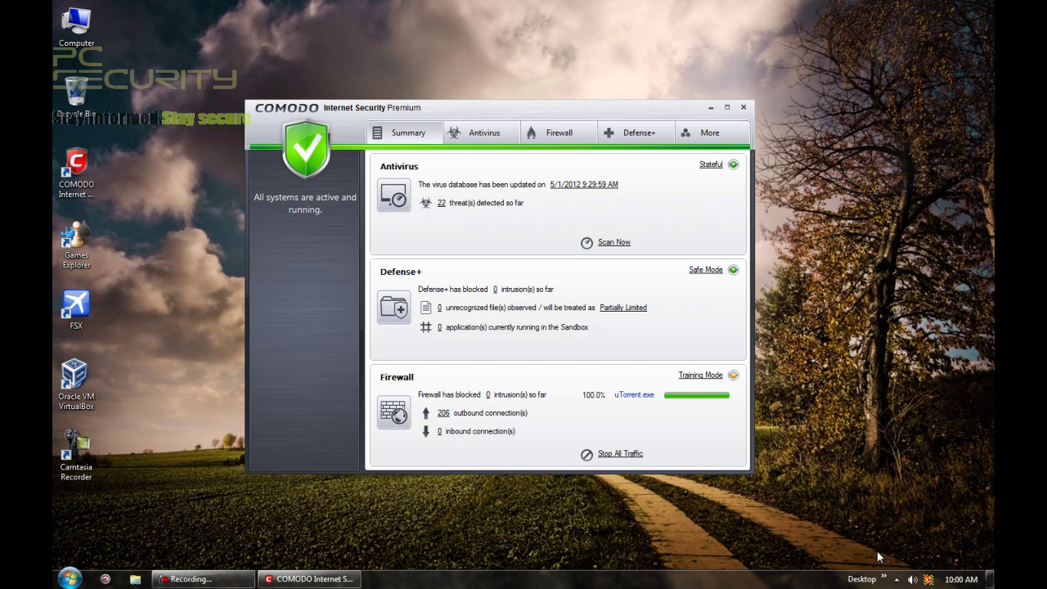
left_click(897, 579)
left_click(896, 522)
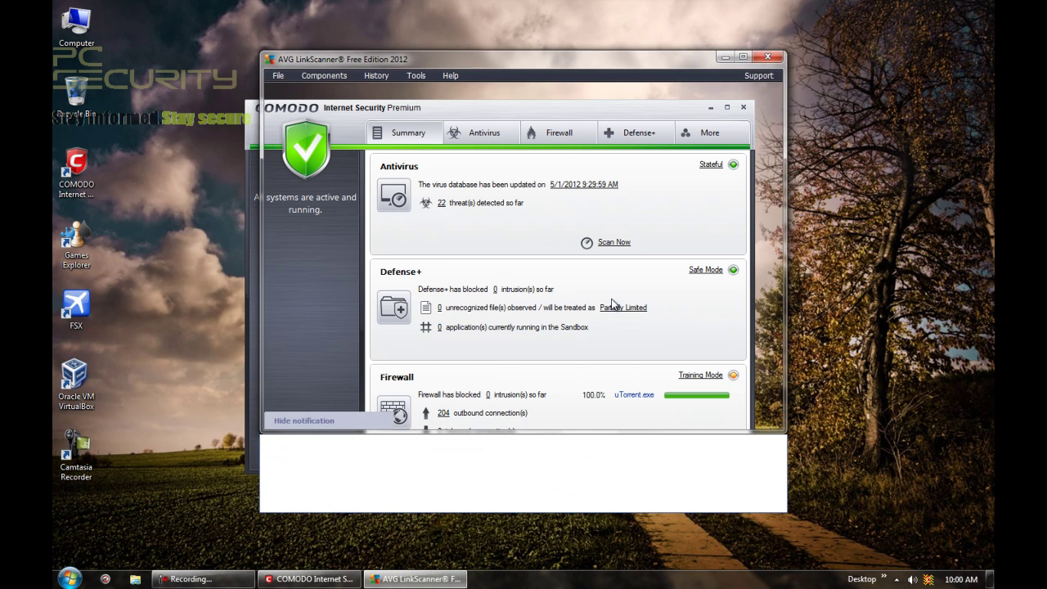
mouse_move(475, 183)
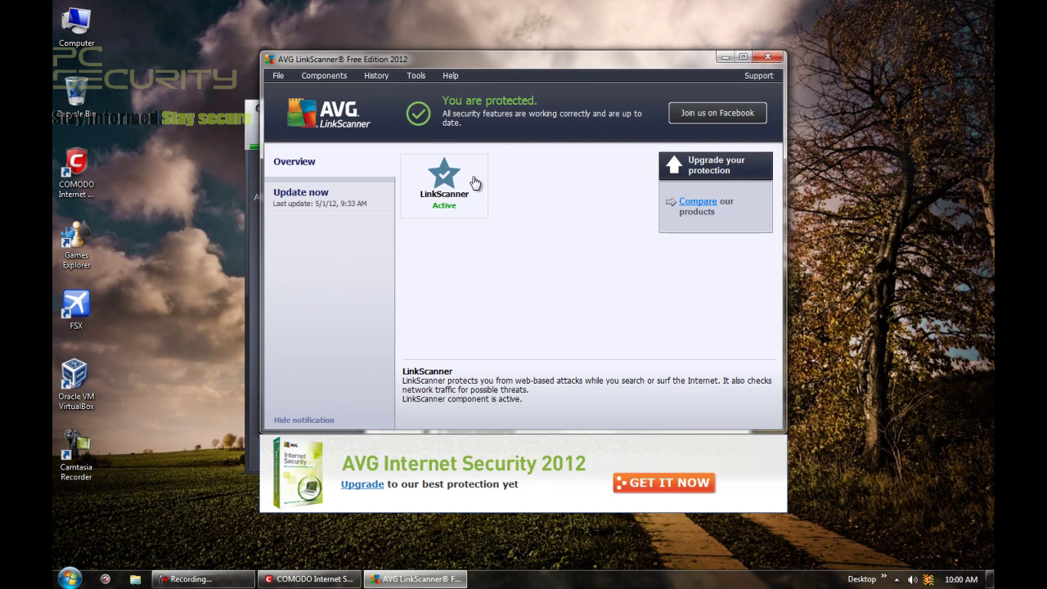
Close AVG LinkScanner and review Appearance under More > Preferences, keeping the COMODO Metal Normal theme
left_click(765, 57)
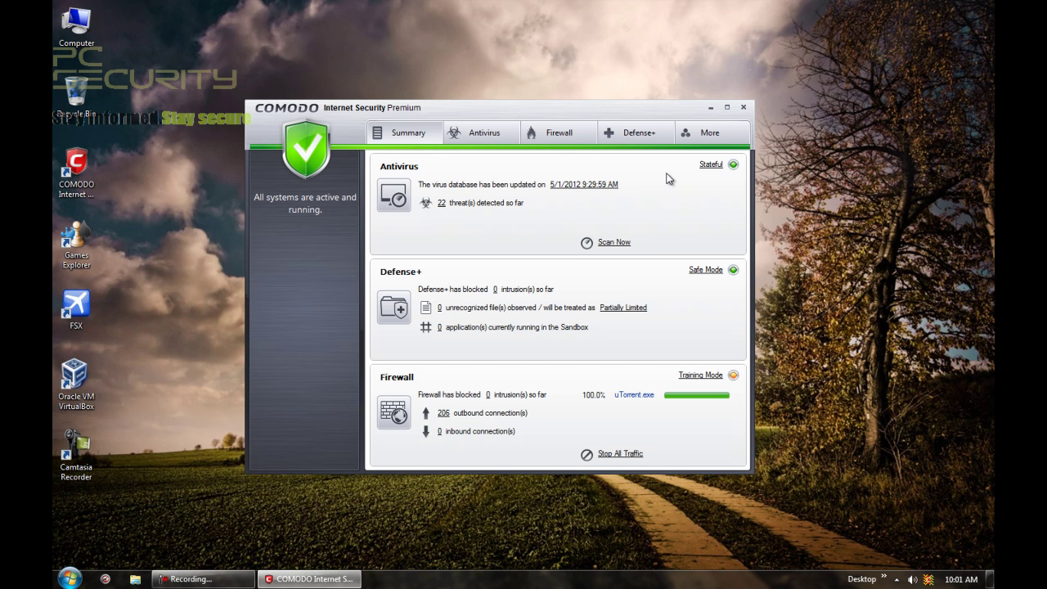
left_click(702, 139)
left_click(453, 169)
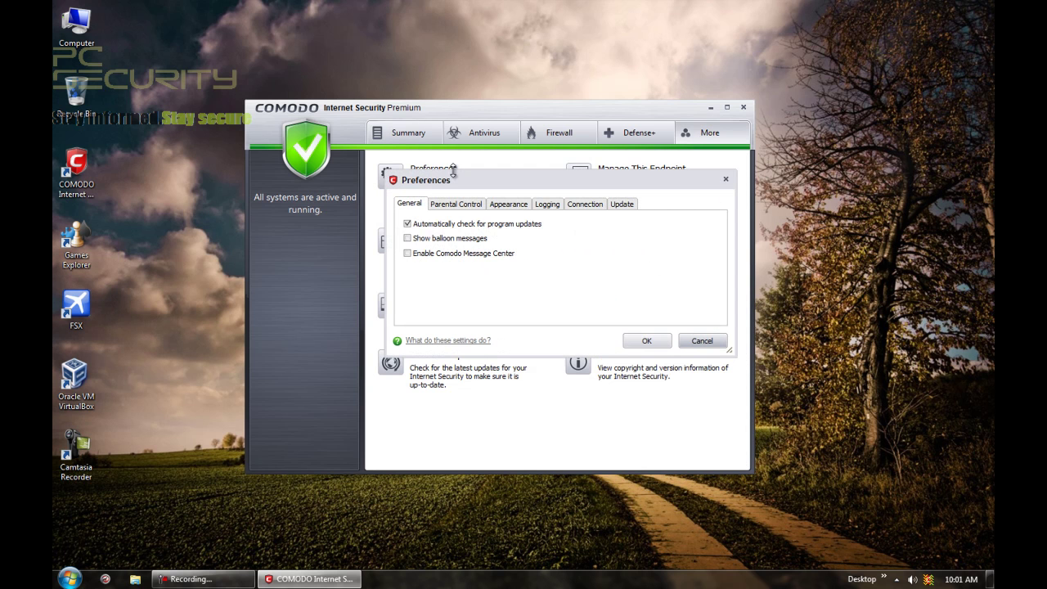
left_click(507, 206)
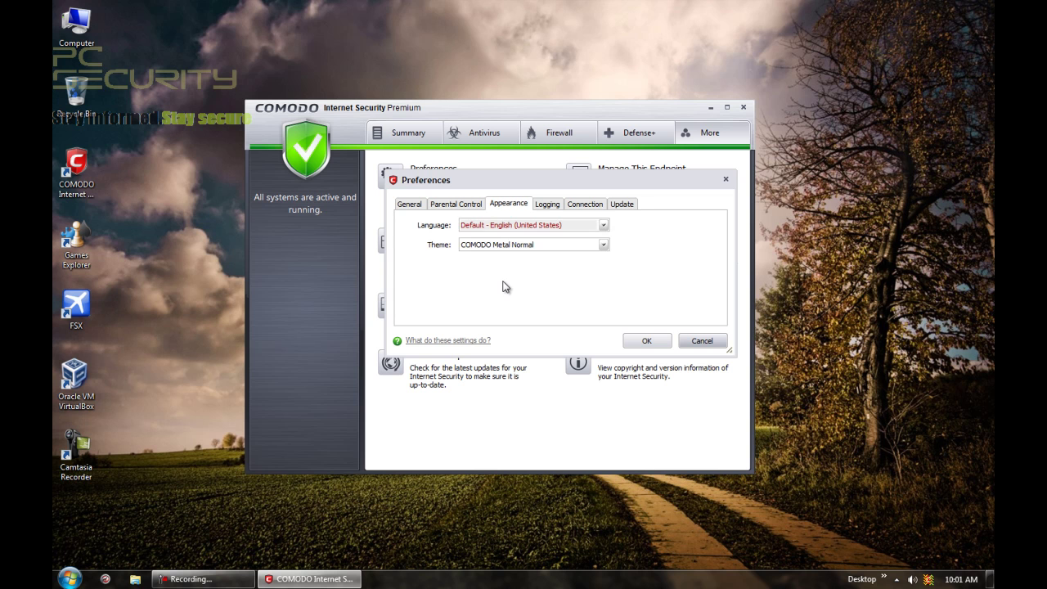
left_click(636, 341)
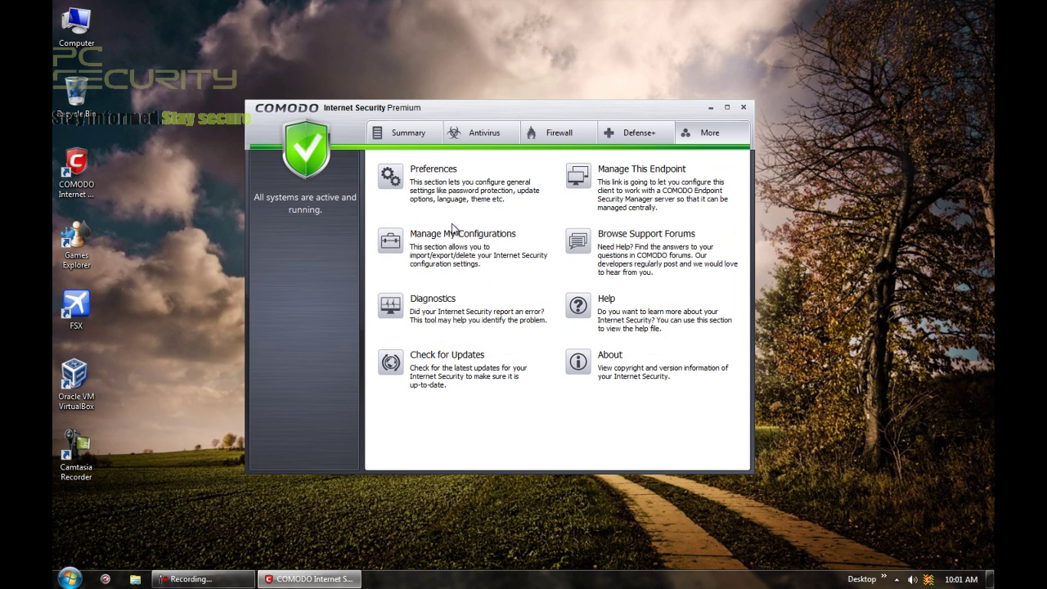
Go back to the Summary page showing 22 threats detected and the firewall in Training Mode
left_click(410, 141)
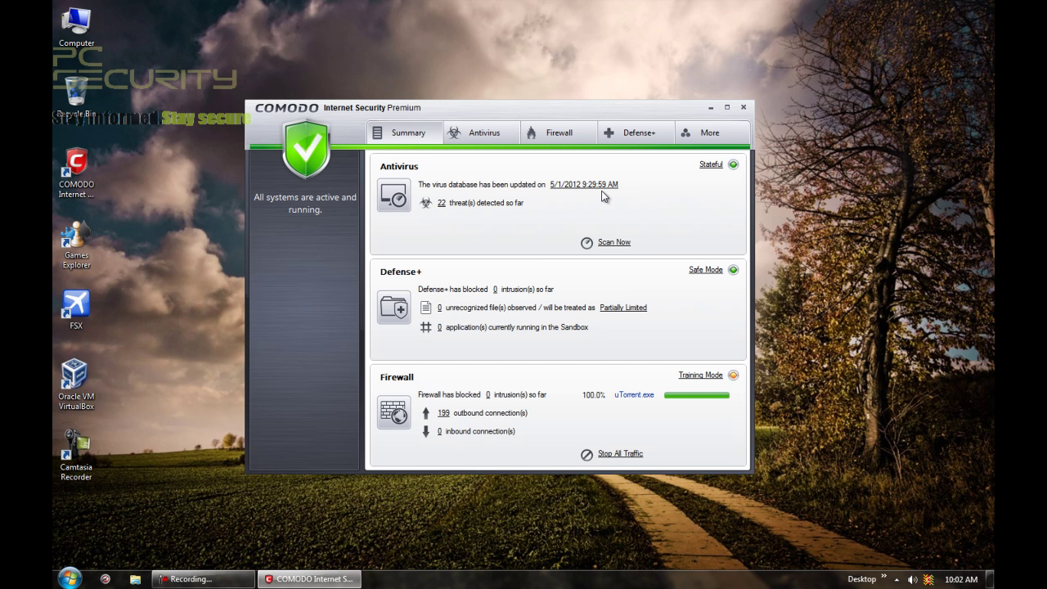
In Antivirus Scanner Settings, switch 'Do not show antivirus alerts' on and then off again
left_click(491, 132)
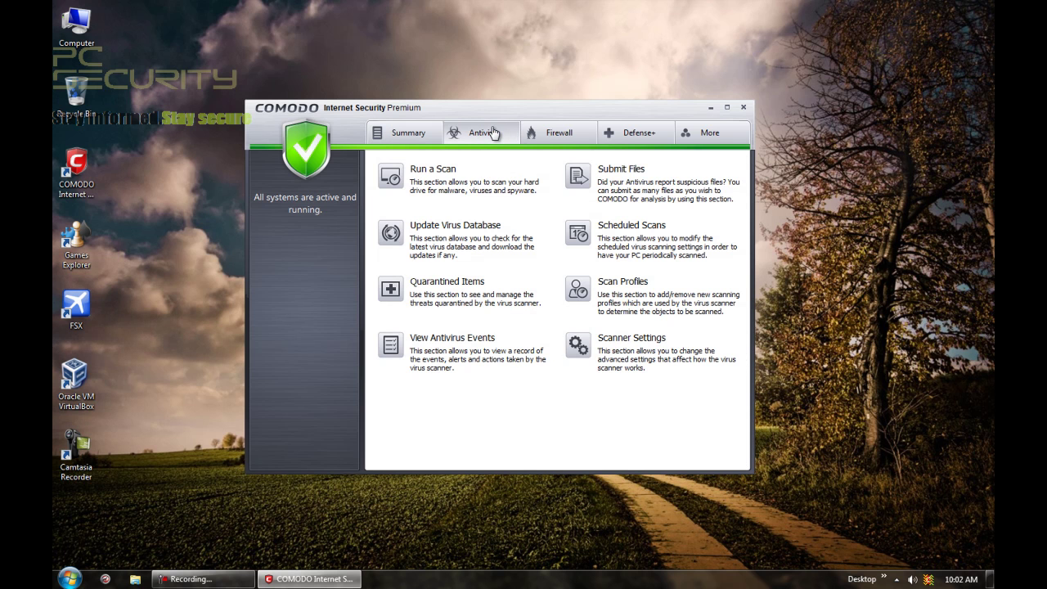
left_click(607, 341)
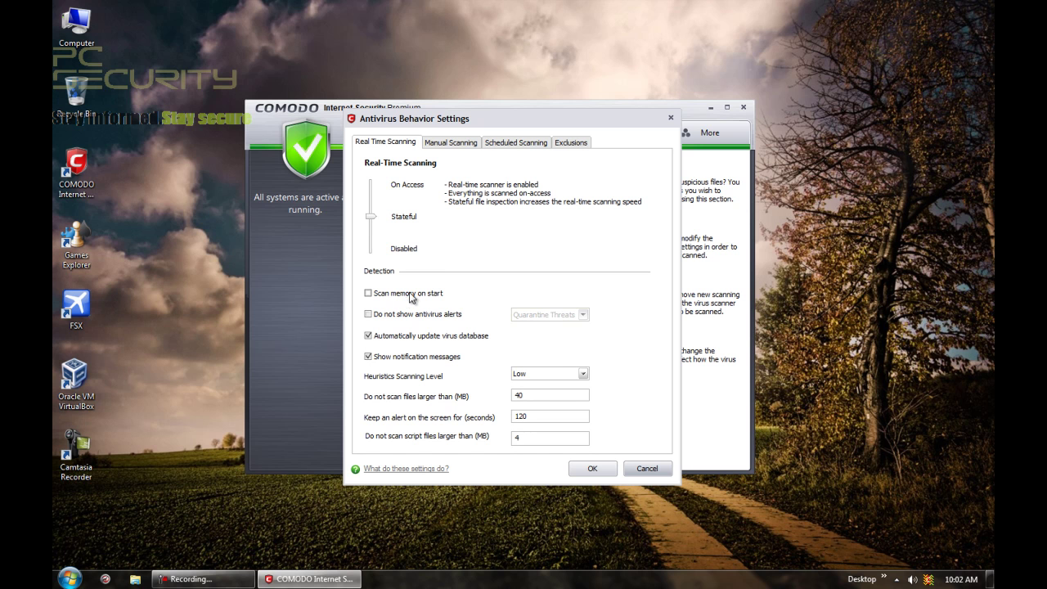
left_click(413, 319)
left_click(415, 316)
Try Medium and Off manual-scan heuristics, restore Low, then view the Scheduled Scanning options
left_click(452, 145)
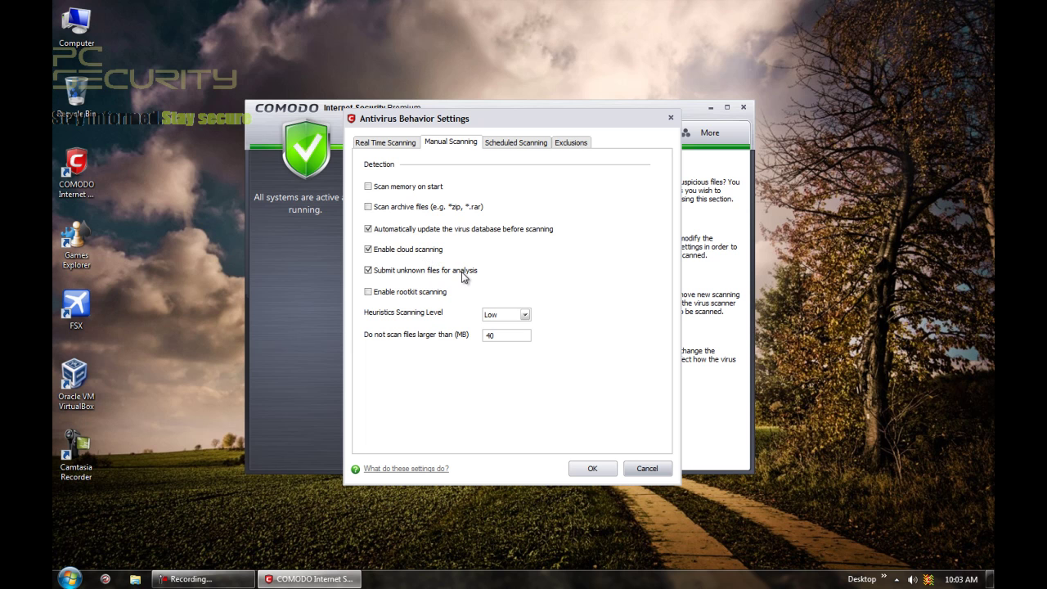
left_click(497, 317)
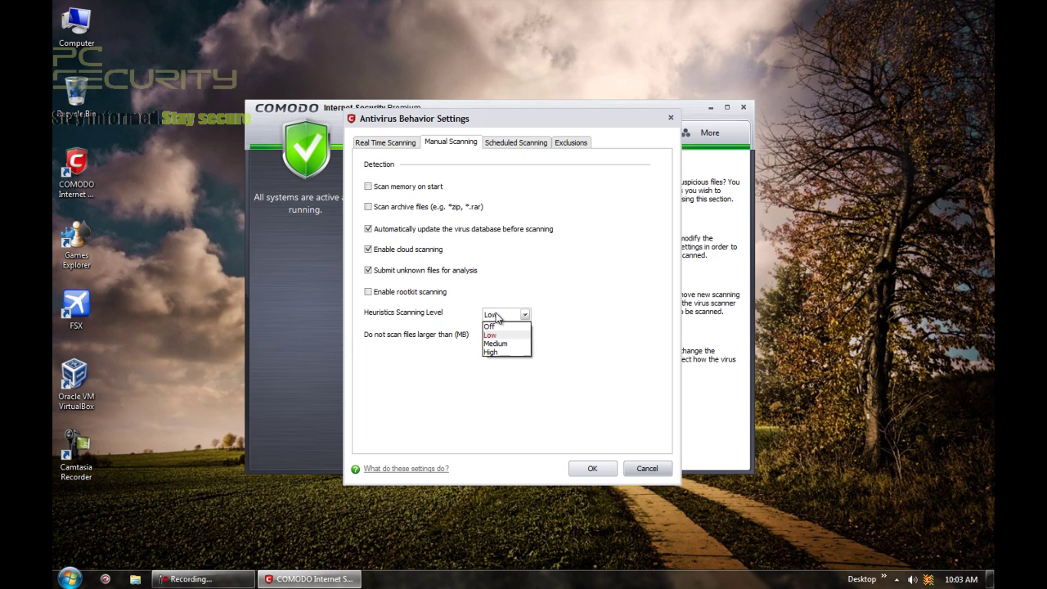
left_click(497, 339)
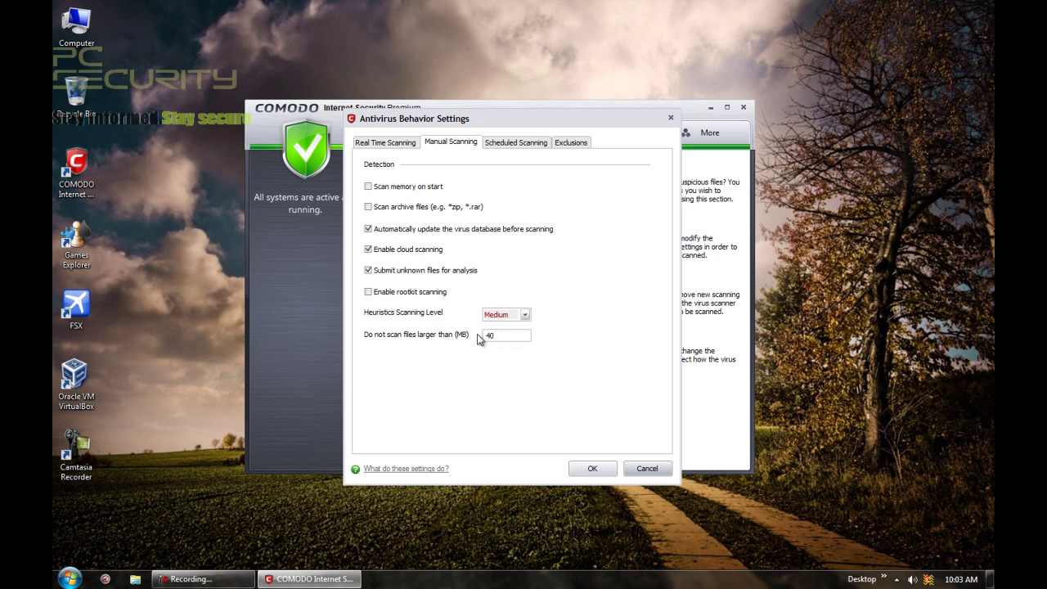
left_click(497, 316)
left_click(493, 326)
left_click(496, 318)
left_click(494, 335)
left_click(517, 145)
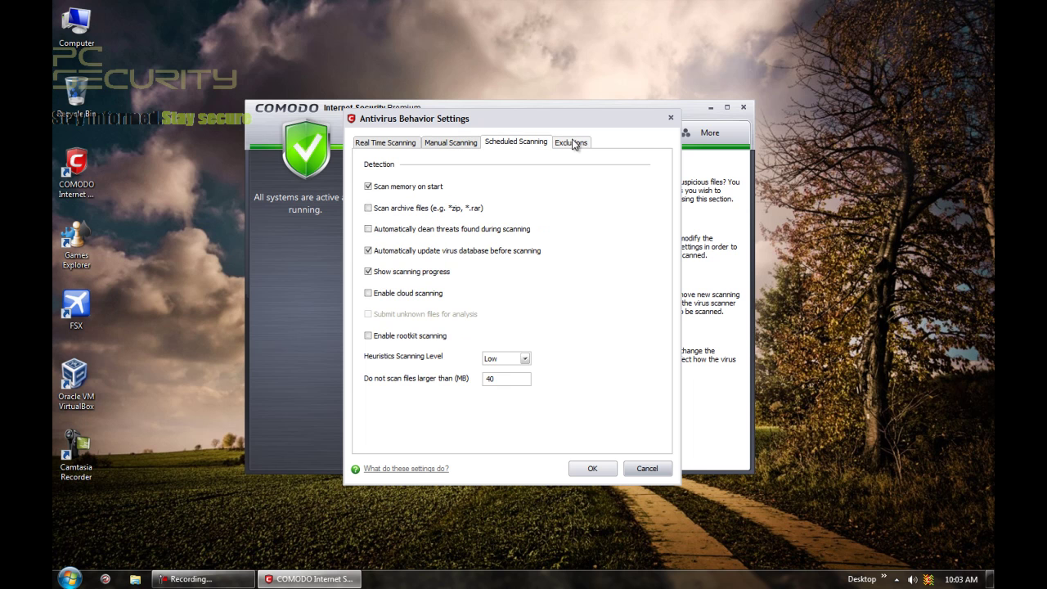
Open Firewall Behavior Settings and try Safe Mode before returning the level to Training Mode
left_click(671, 120)
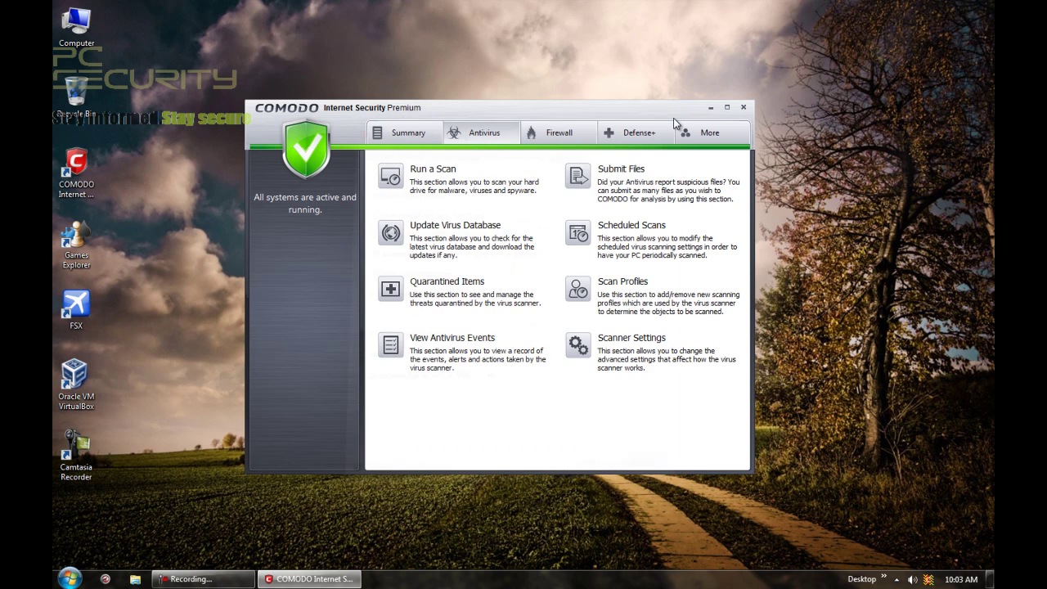
left_click(550, 139)
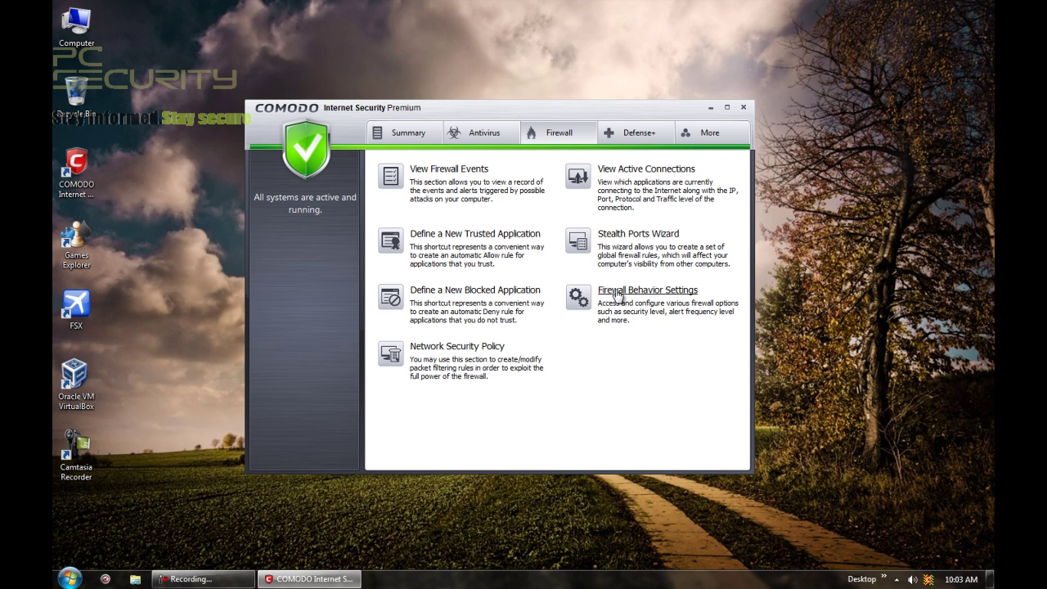
left_click(647, 295)
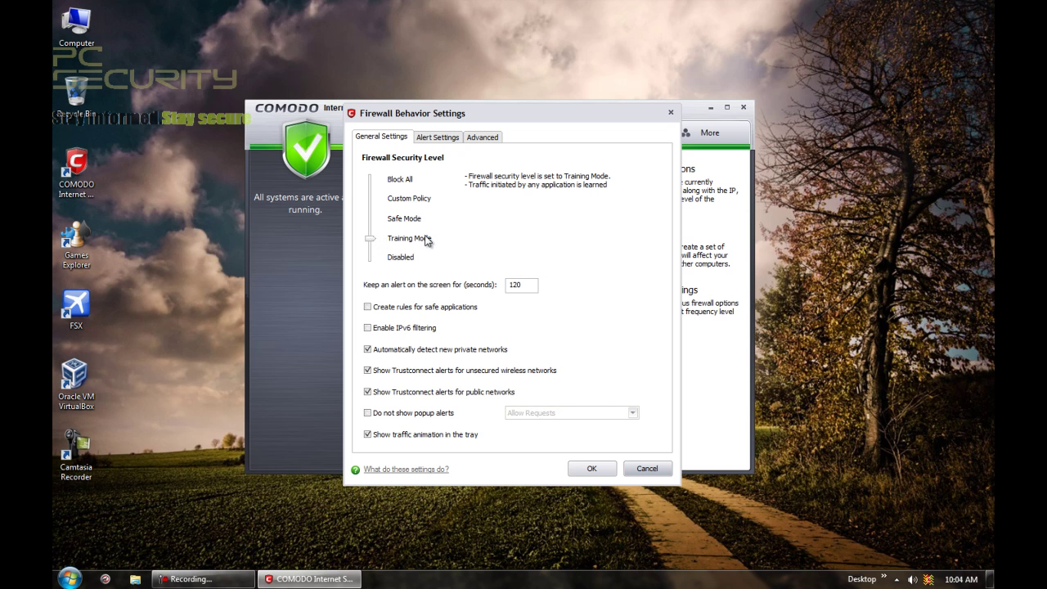
left_click(368, 219)
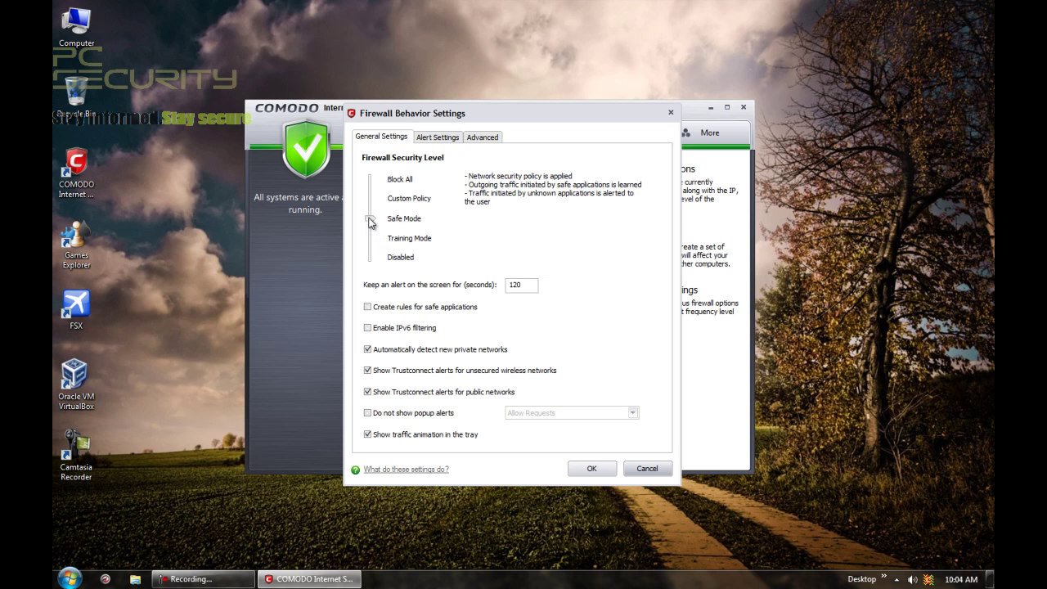
left_click_drag(369, 220, 369, 233)
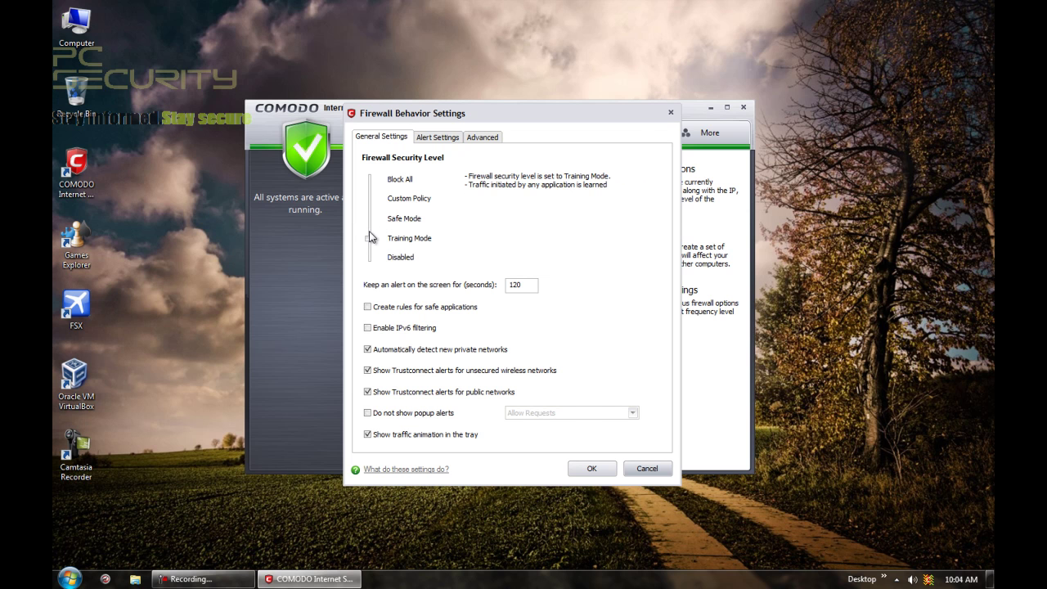
left_click(369, 222)
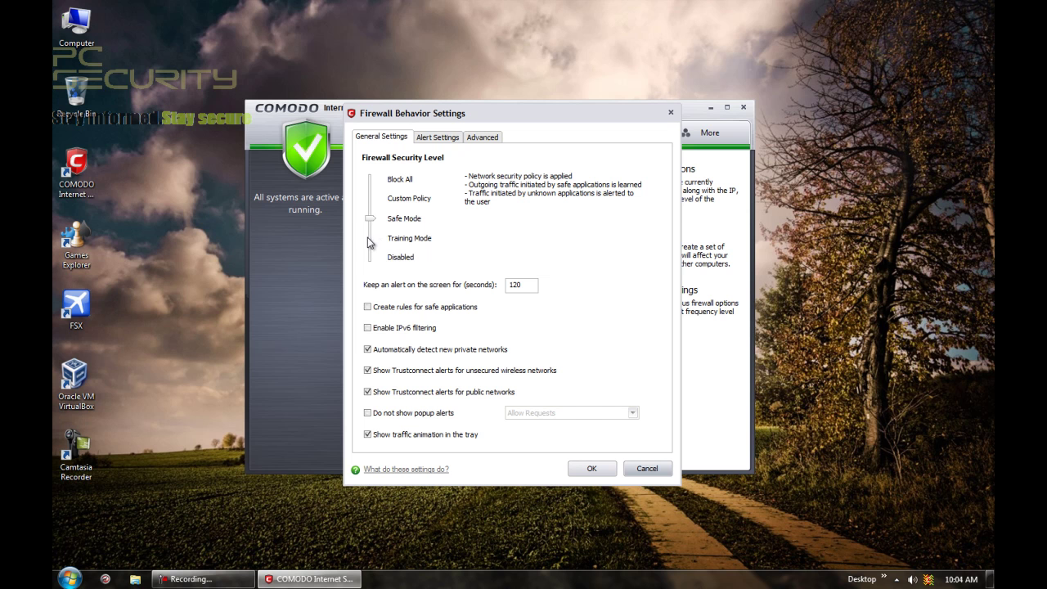
left_click(369, 242)
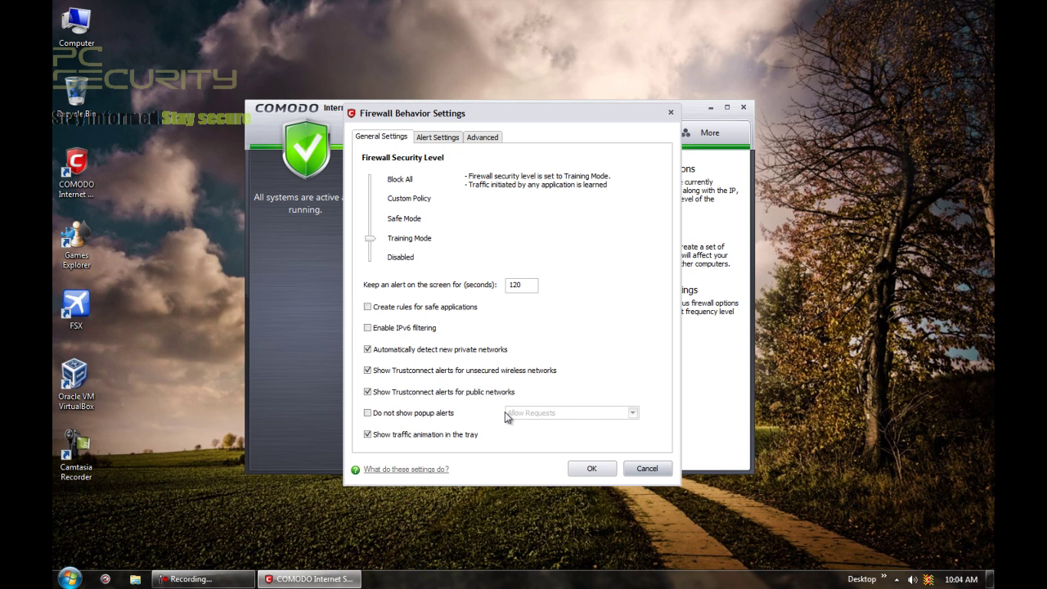
Toggle firewall popup alert suppression on and off twice, leaving popup alerts shown
left_click(368, 413)
left_click(371, 414)
left_click(370, 414)
left_click(369, 414)
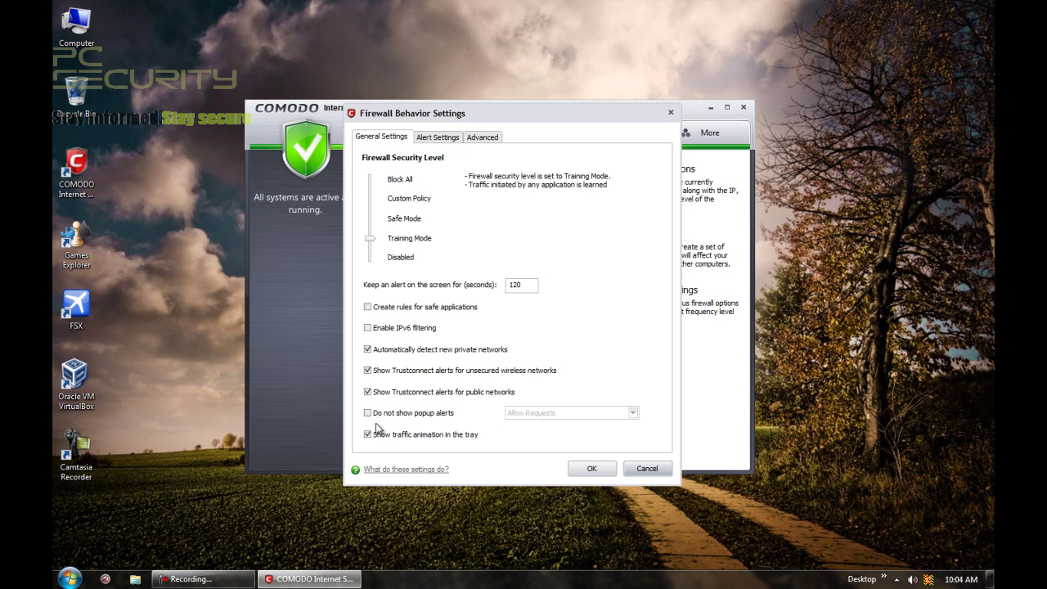
Try Very Low alert frequency, set it back to Low, then view Advanced and General Settings
left_click(432, 138)
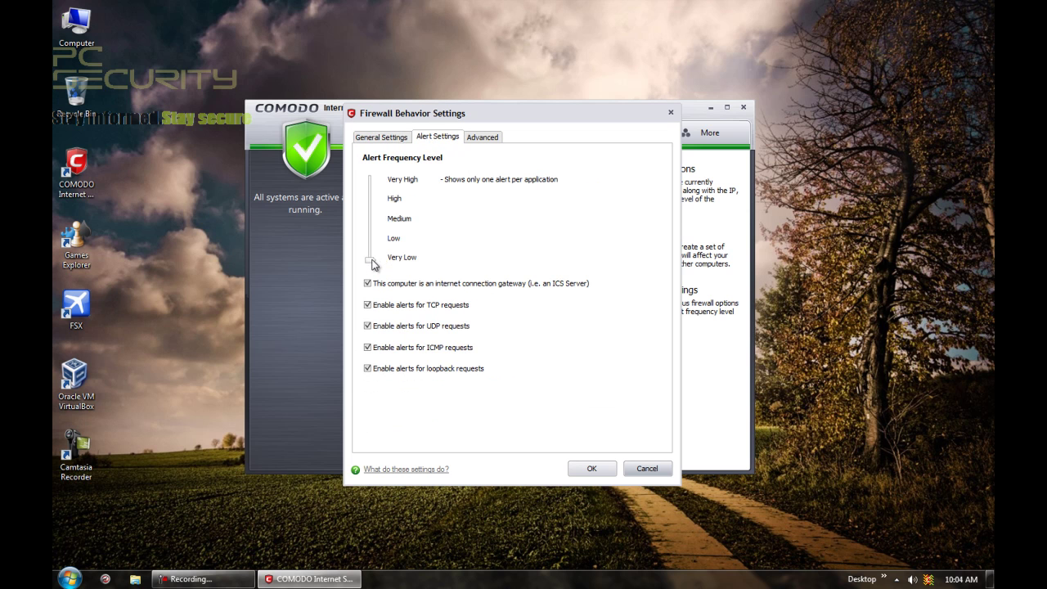
left_click_drag(372, 264, 370, 241)
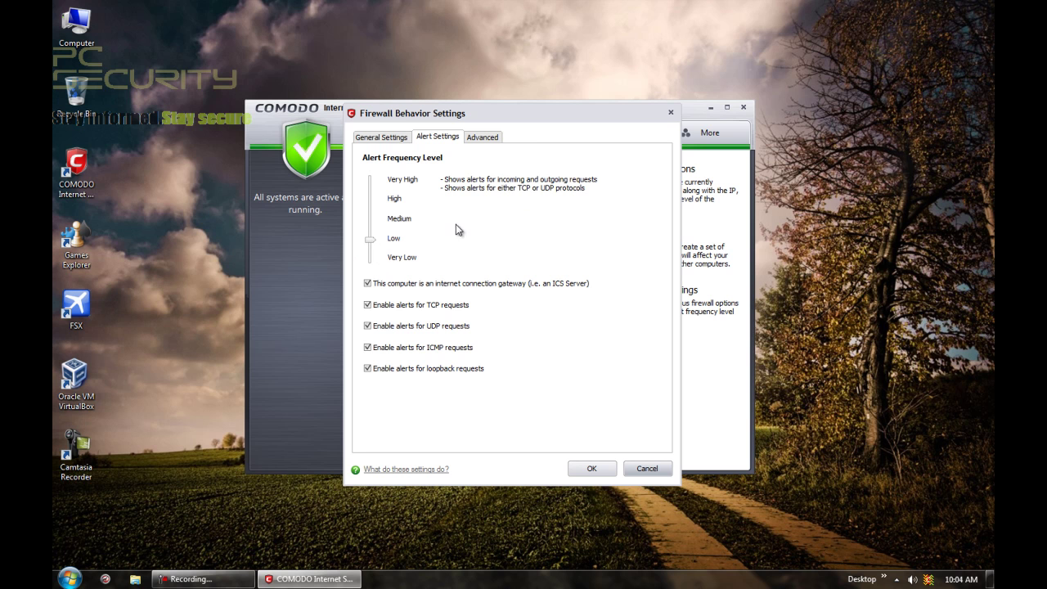
left_click(372, 262)
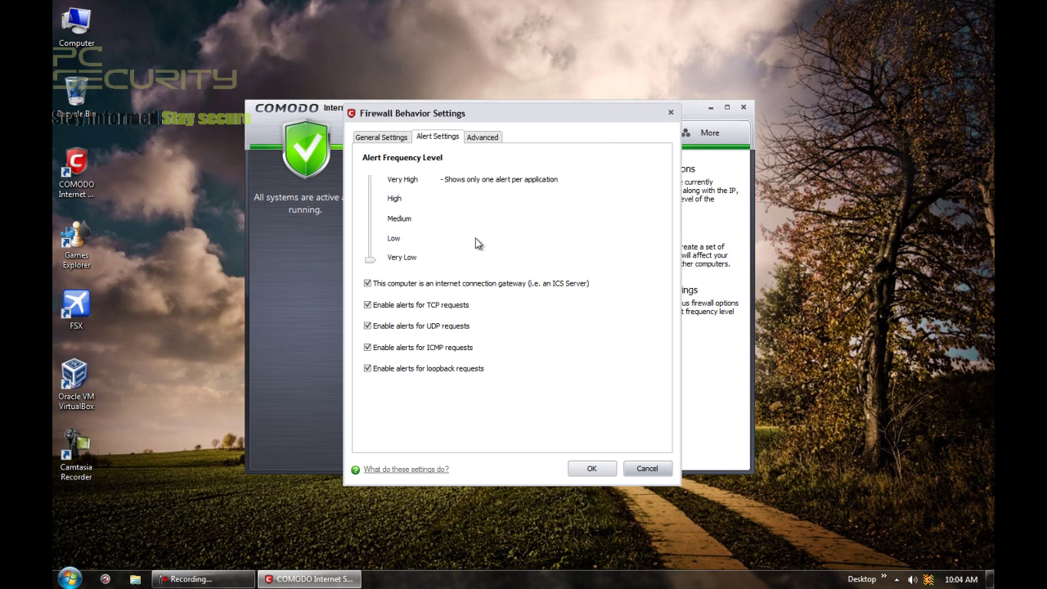
left_click(374, 236)
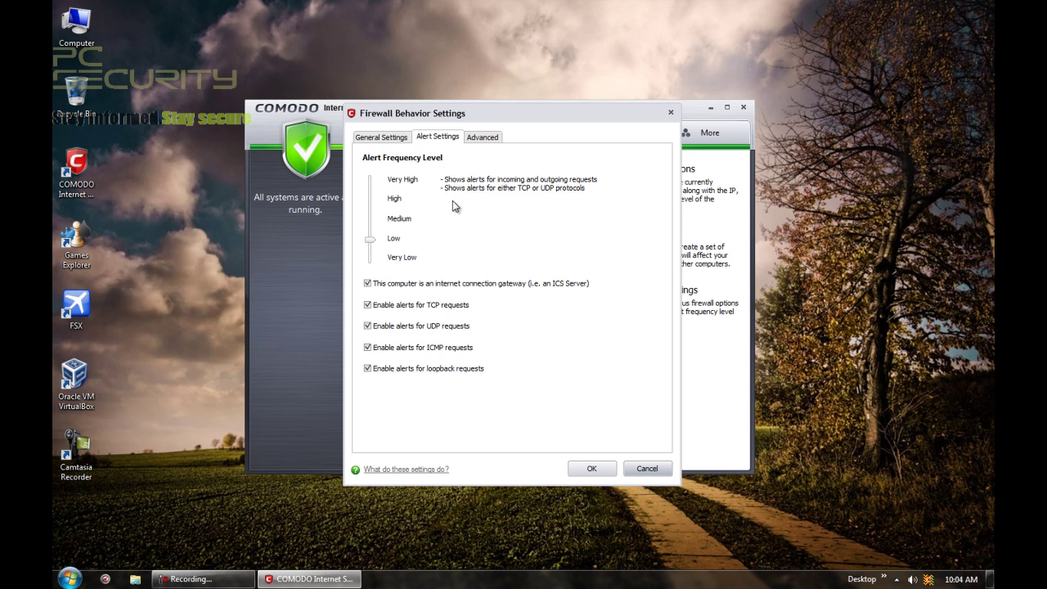
left_click(483, 137)
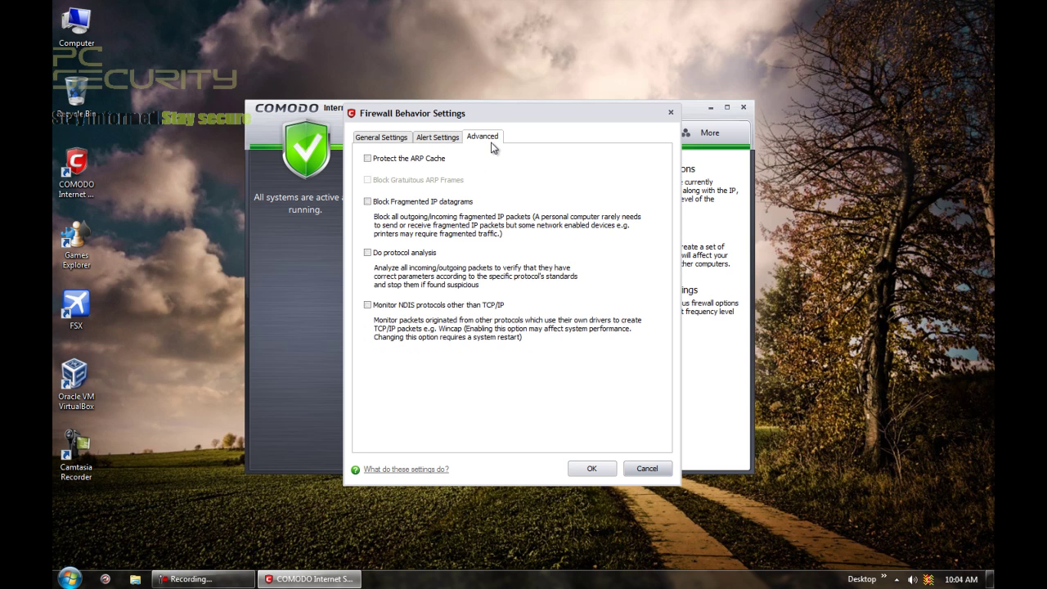
left_click(388, 139)
Cancel the firewall settings and set Defense+ unrecognized files to Partially Limited instead of Restricted
left_click(647, 468)
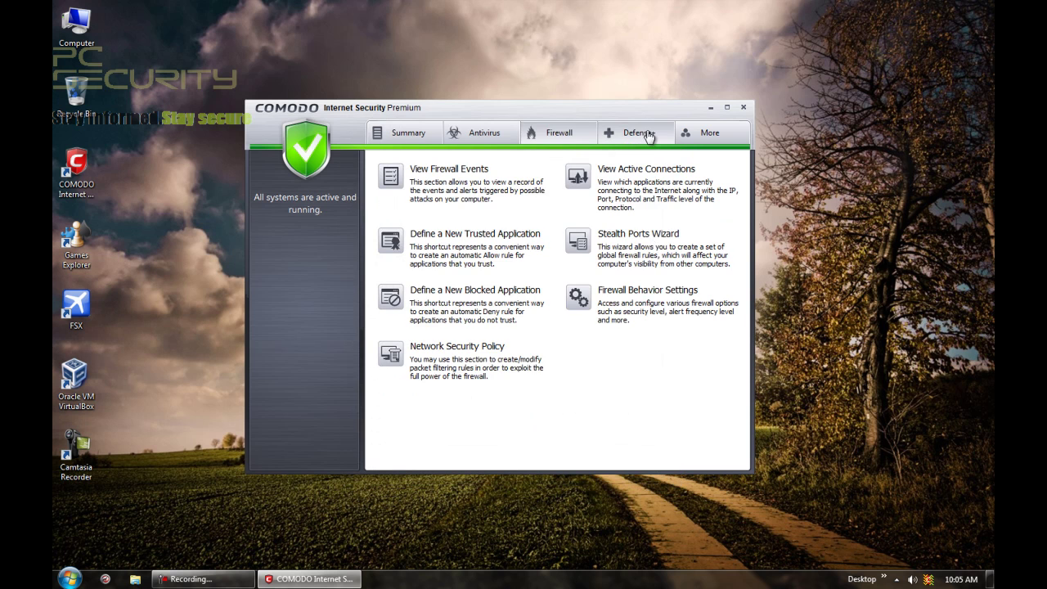
left_click(646, 136)
left_click(622, 282)
left_click(472, 156)
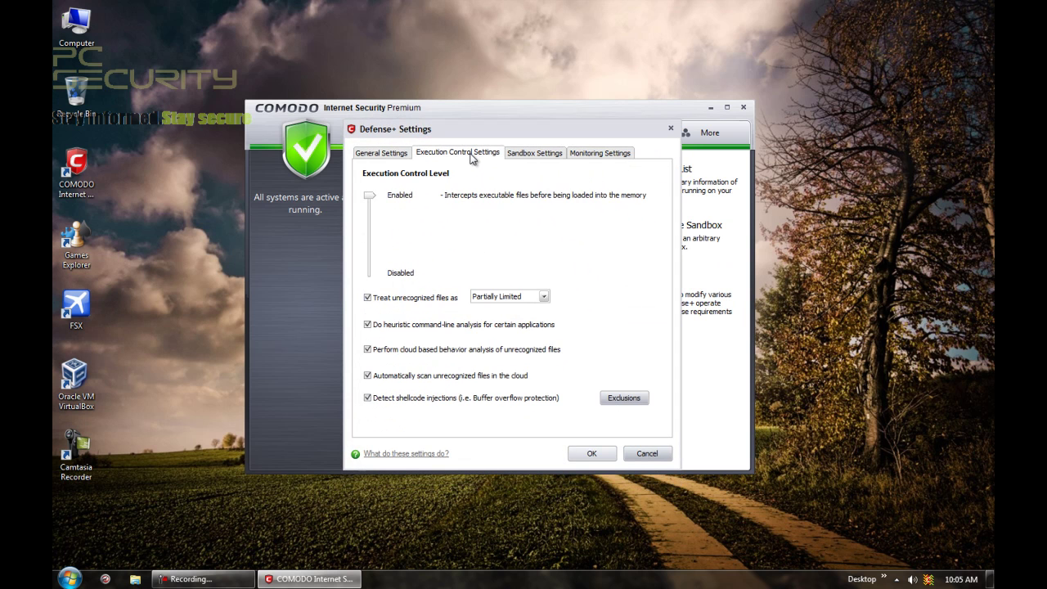
left_click(500, 299)
left_click(496, 326)
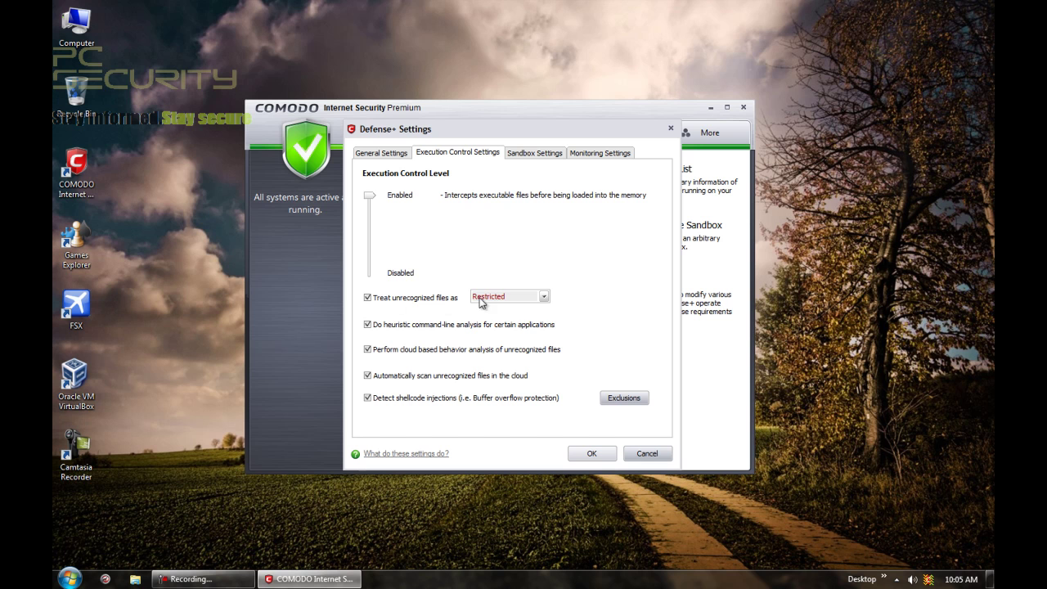
left_click(498, 298)
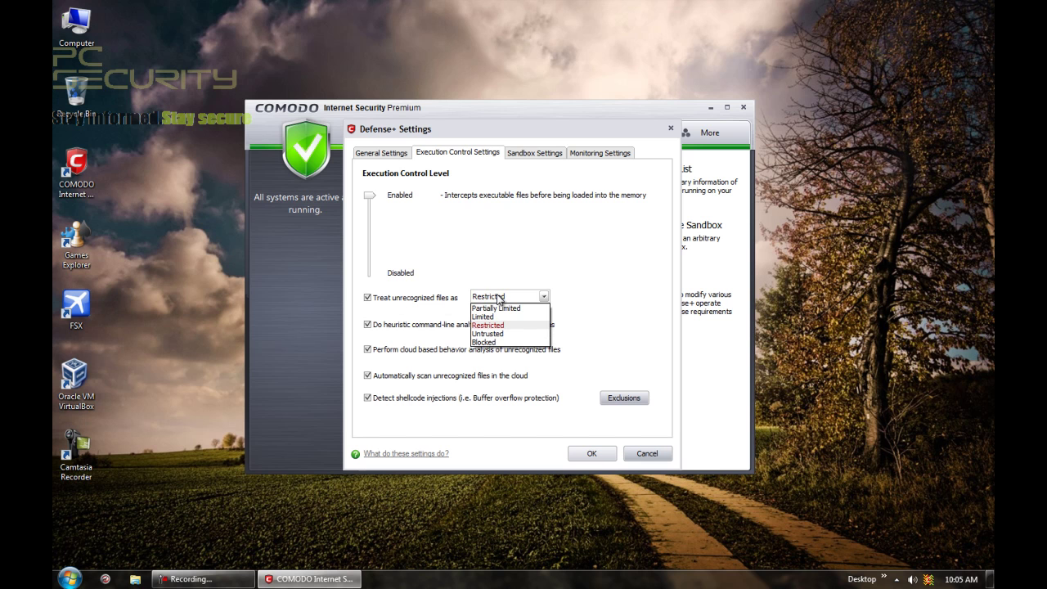
left_click(494, 309)
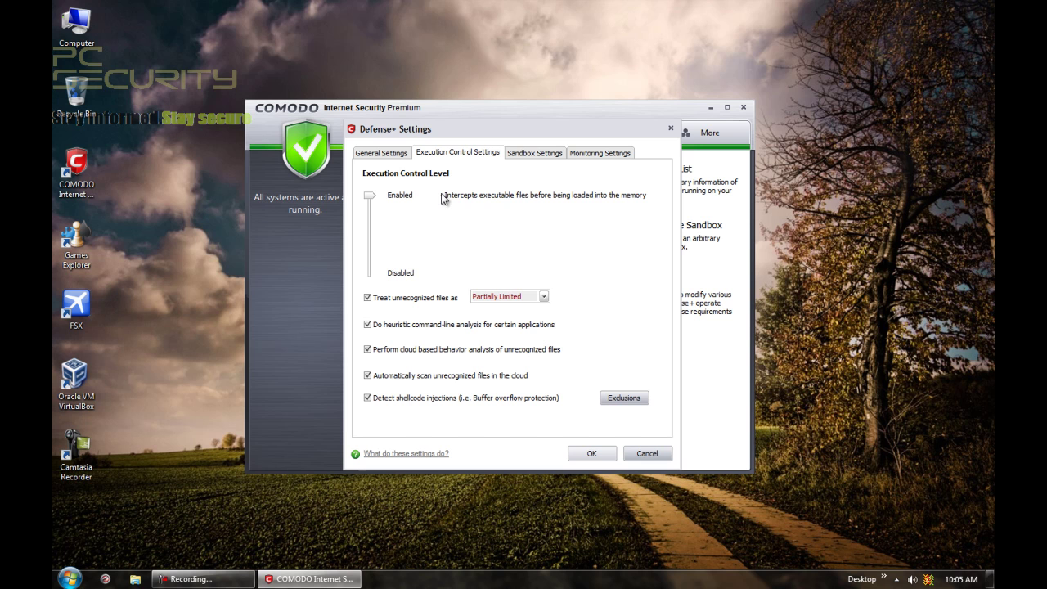
Switch unrecognized-file treatment to Restricted and back to Partially Limited, then browse other Defense+ tabs
left_click(478, 298)
left_click(489, 325)
left_click(499, 298)
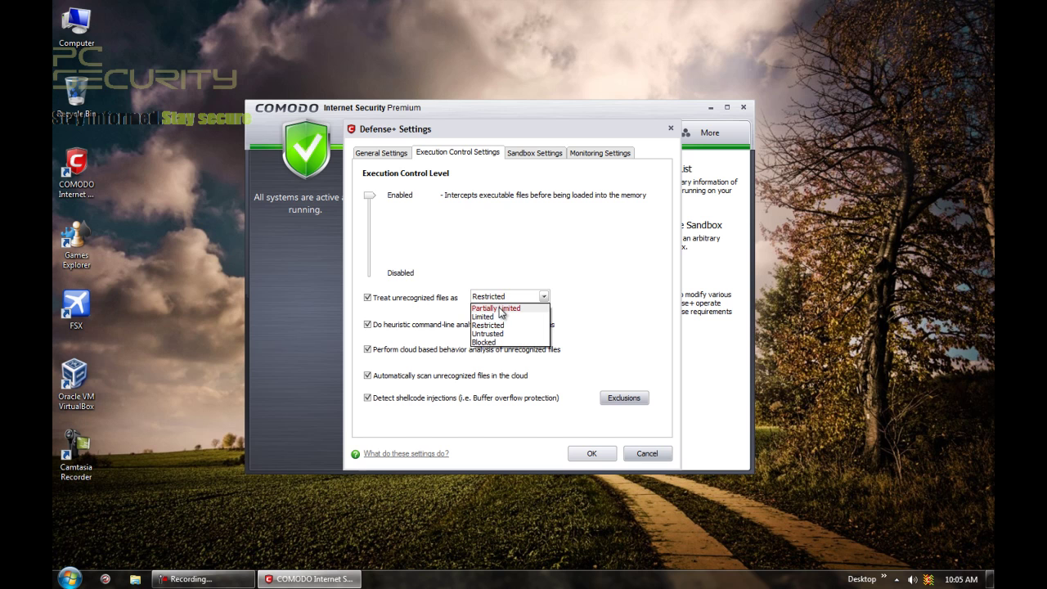
left_click(502, 308)
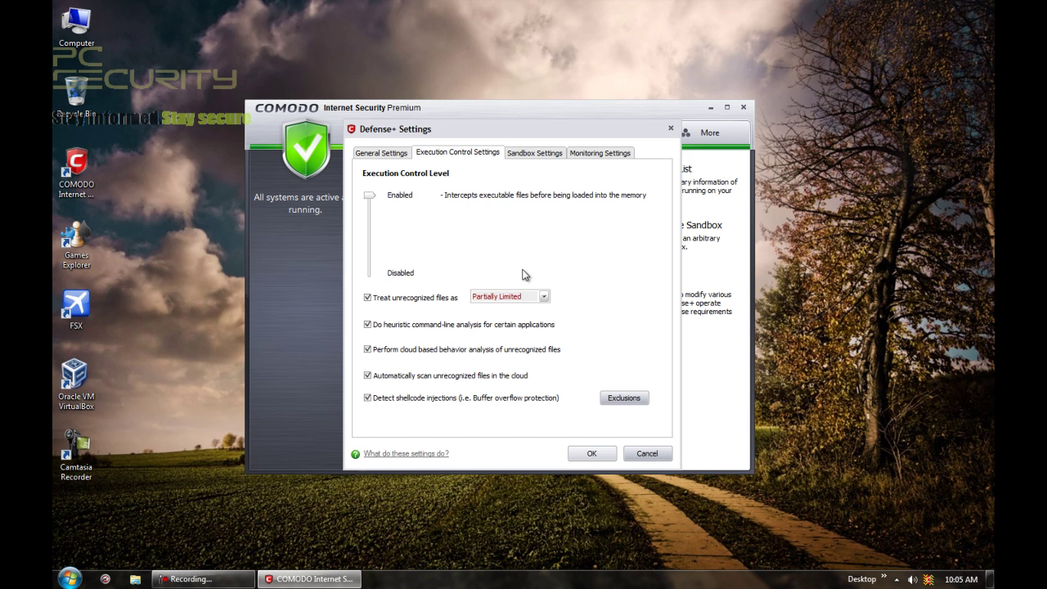
left_click(545, 154)
left_click(496, 155)
View Sandbox and Monitoring settings, close Defense+, and start a virus database update from Summary
left_click(539, 153)
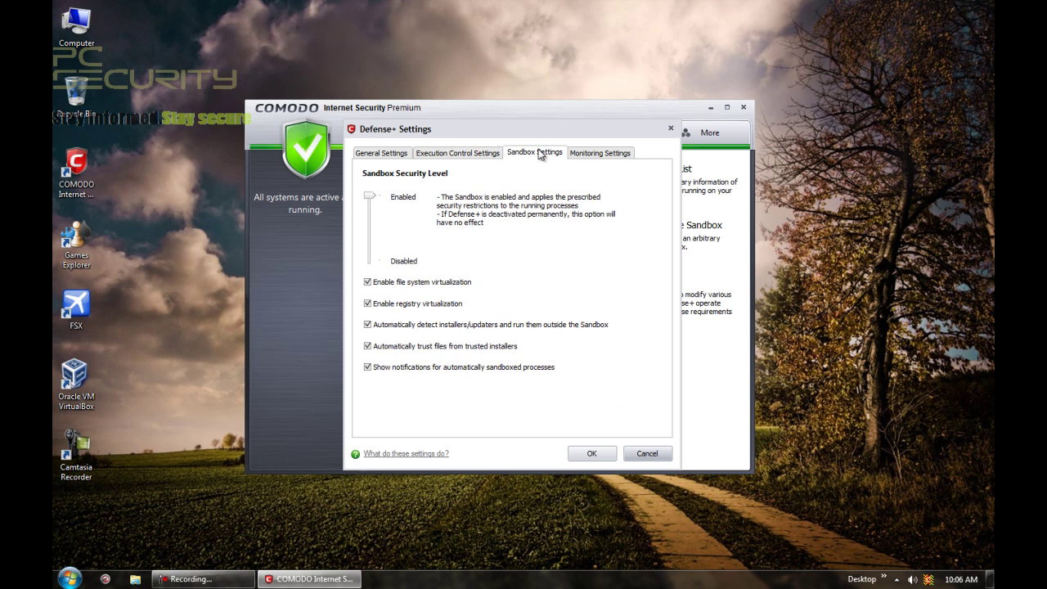
left_click(622, 155)
left_click(671, 129)
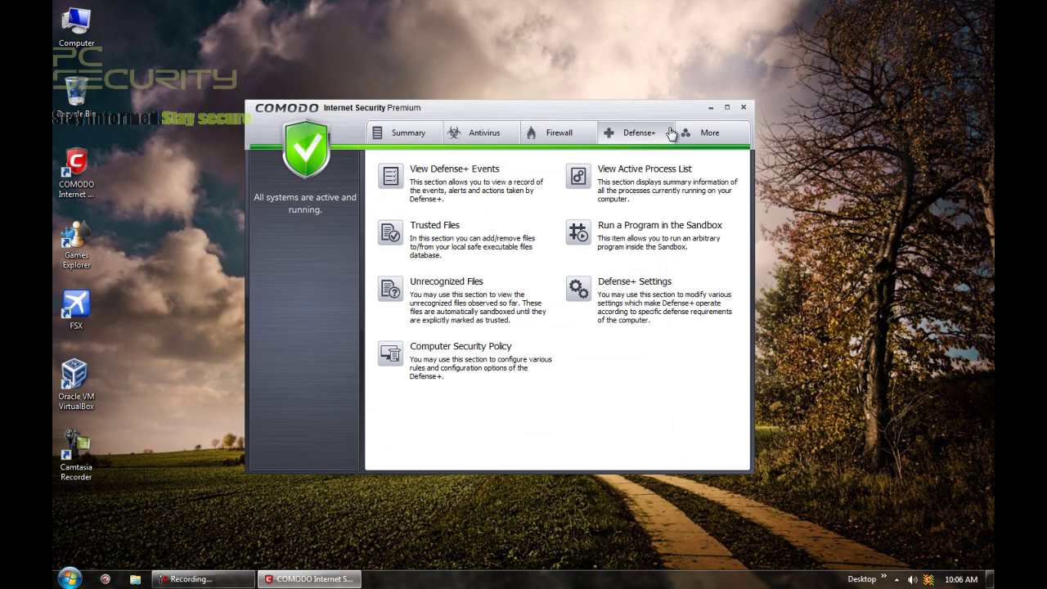
left_click(398, 133)
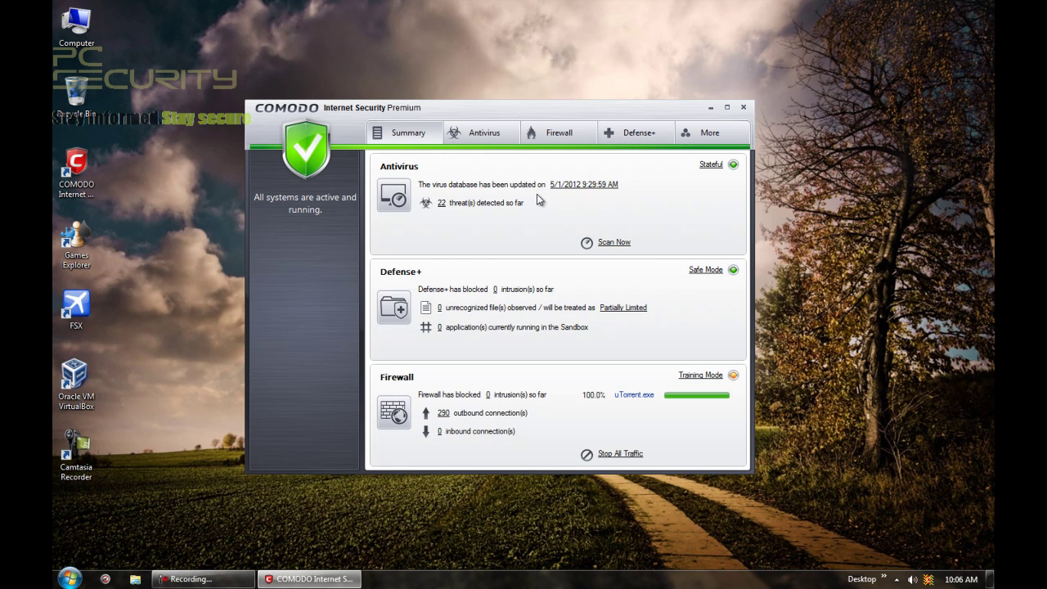
left_click(590, 184)
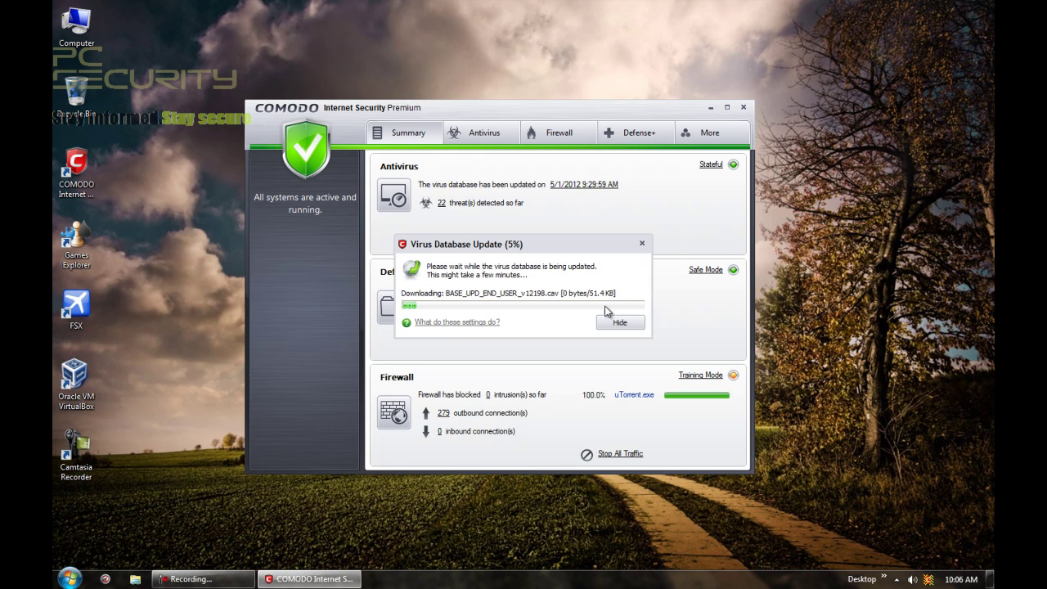
Minimize COMODO, open AVG LinkScanner from the tray, view its LinkScanner component, then close it
left_click(710, 107)
left_click(897, 579)
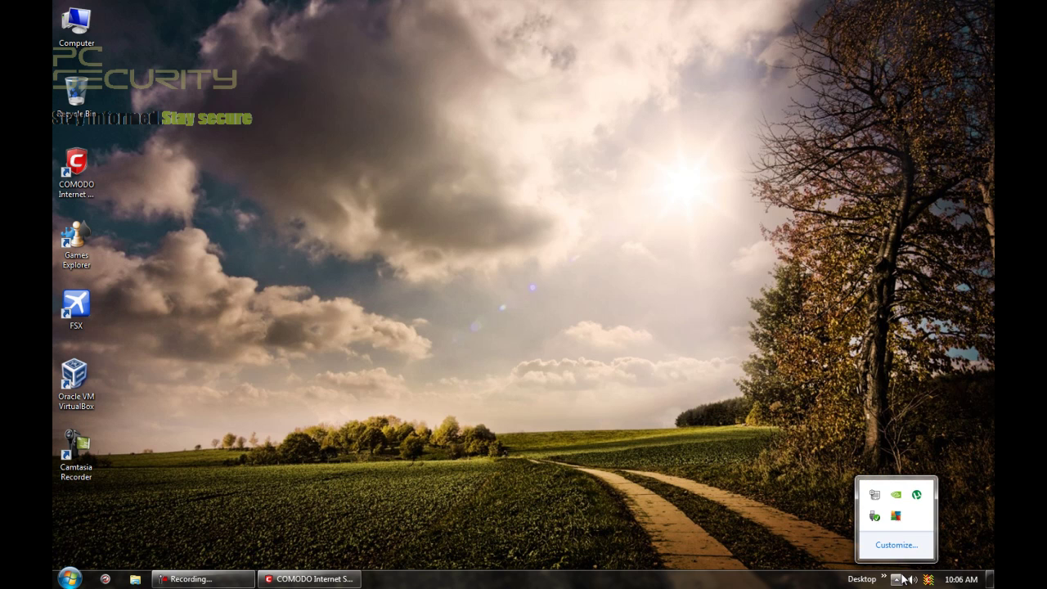
double_click(900, 519)
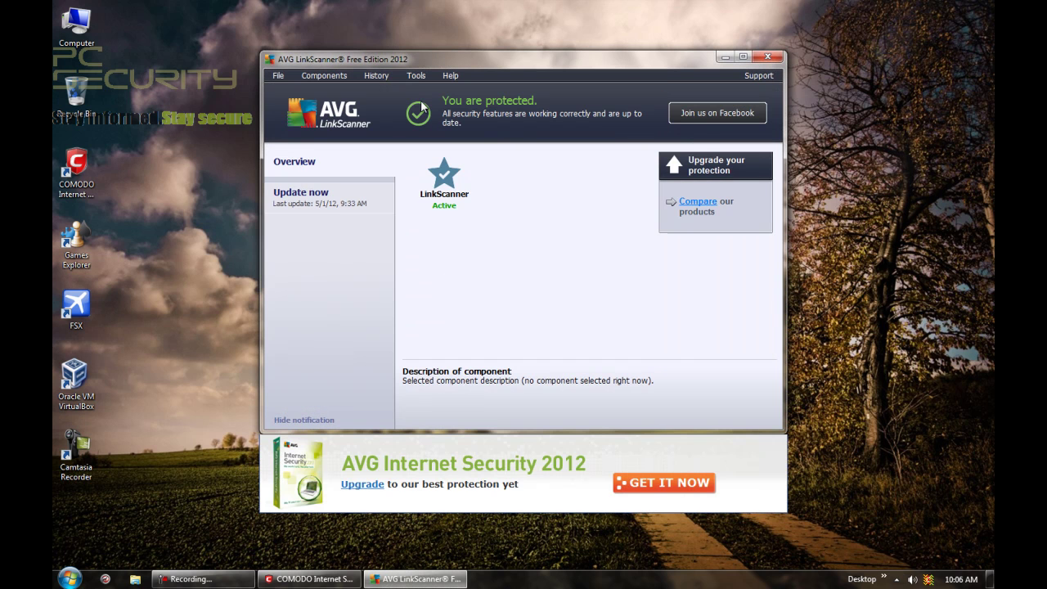
left_click(452, 185)
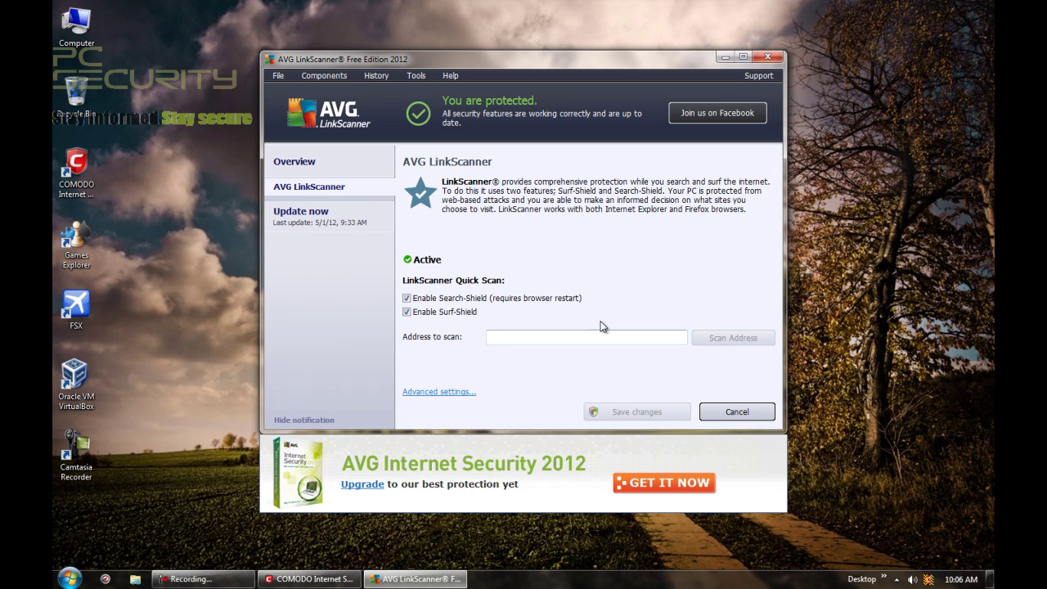
left_click(716, 407)
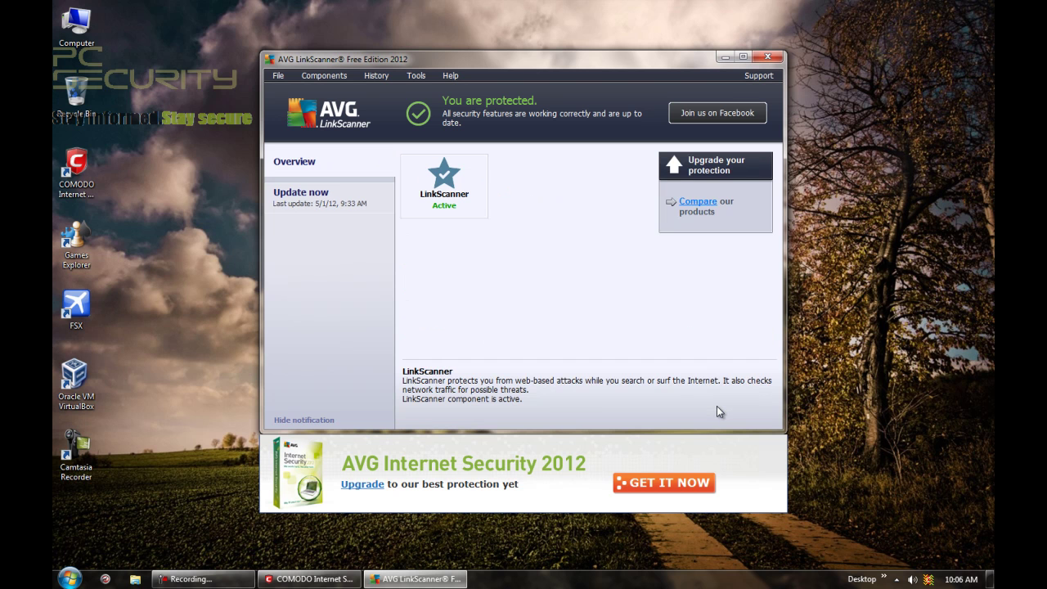
left_click(768, 58)
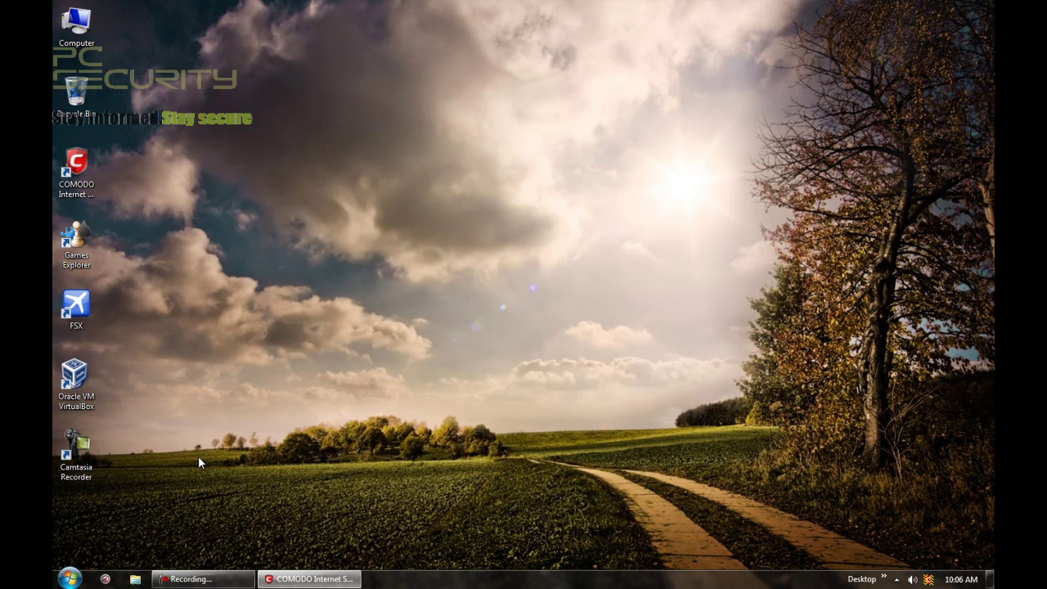
Launch Comodo Dragon and load google.com from the Google thumbnail on the New Tab page
left_click(105, 579)
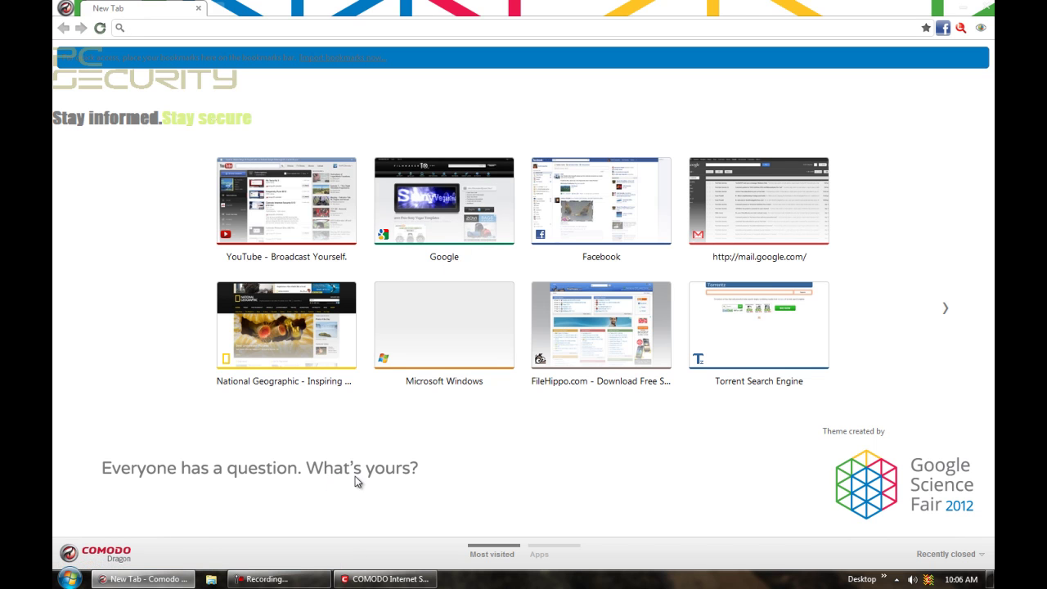
left_click(402, 234)
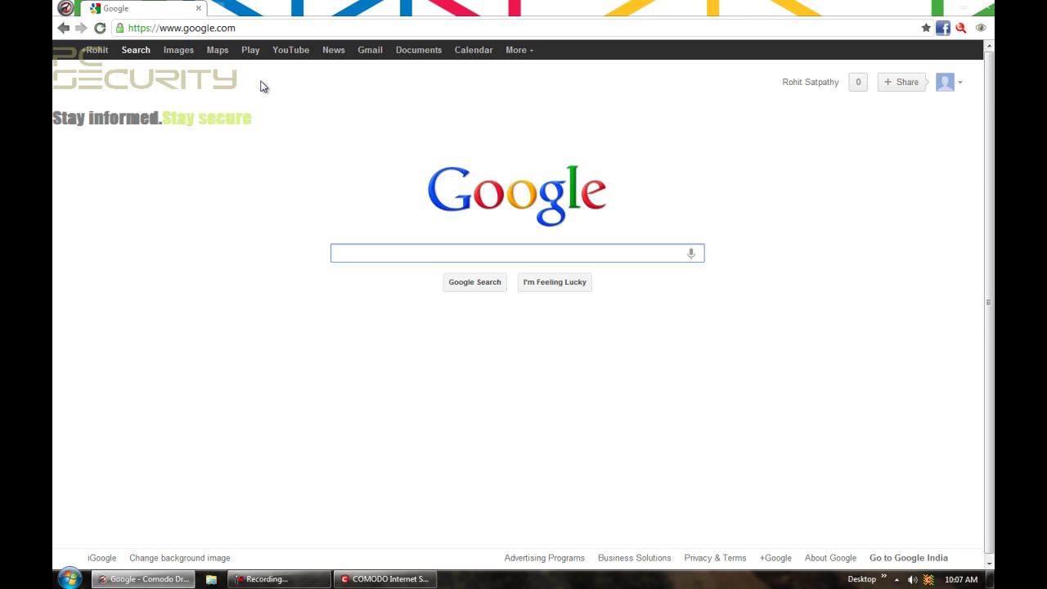
Search Google for 'youtube' and check the AVG LinkScanner safety ratings beside the results
type("y")
key("Down")
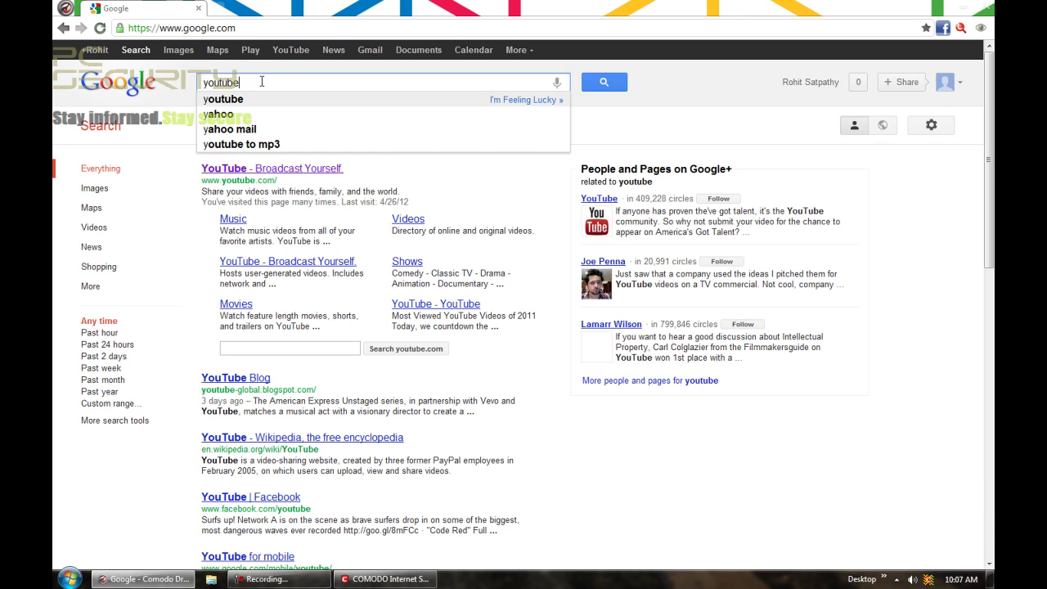
key("Return")
mouse_move(355, 176)
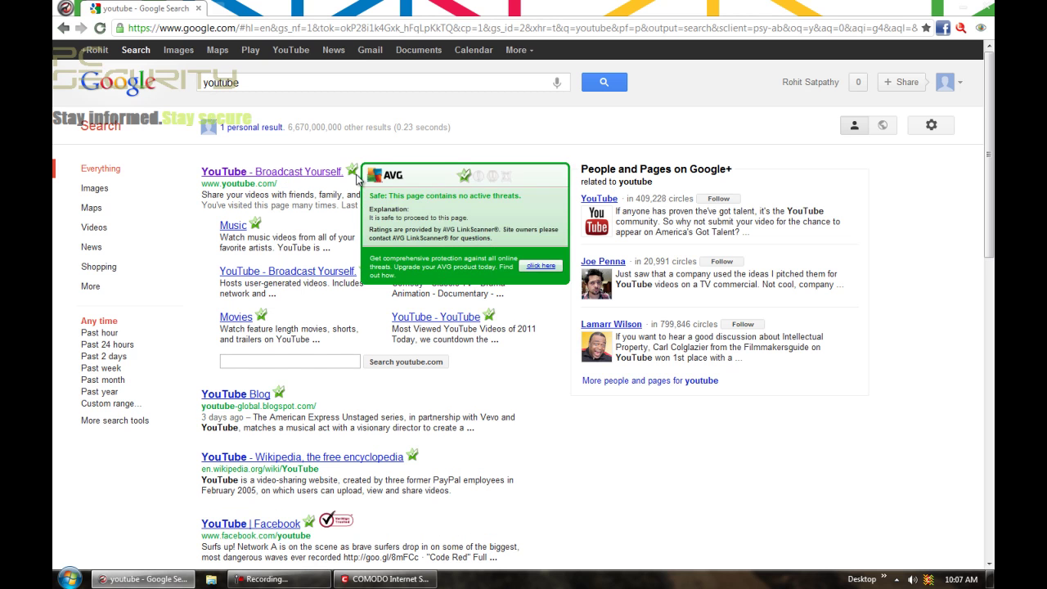
mouse_move(261, 225)
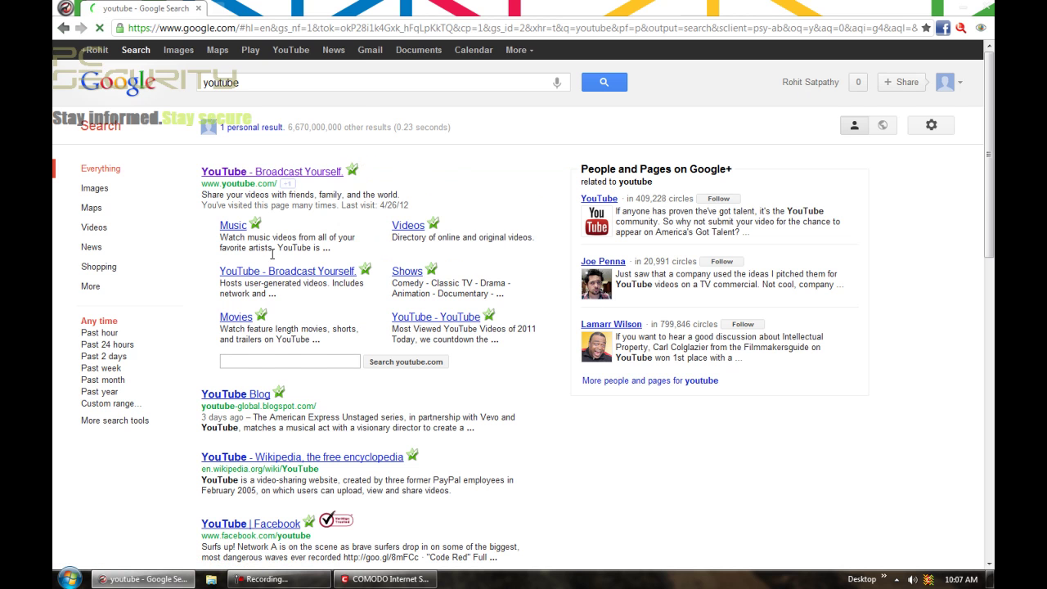
mouse_move(269, 207)
mouse_move(436, 226)
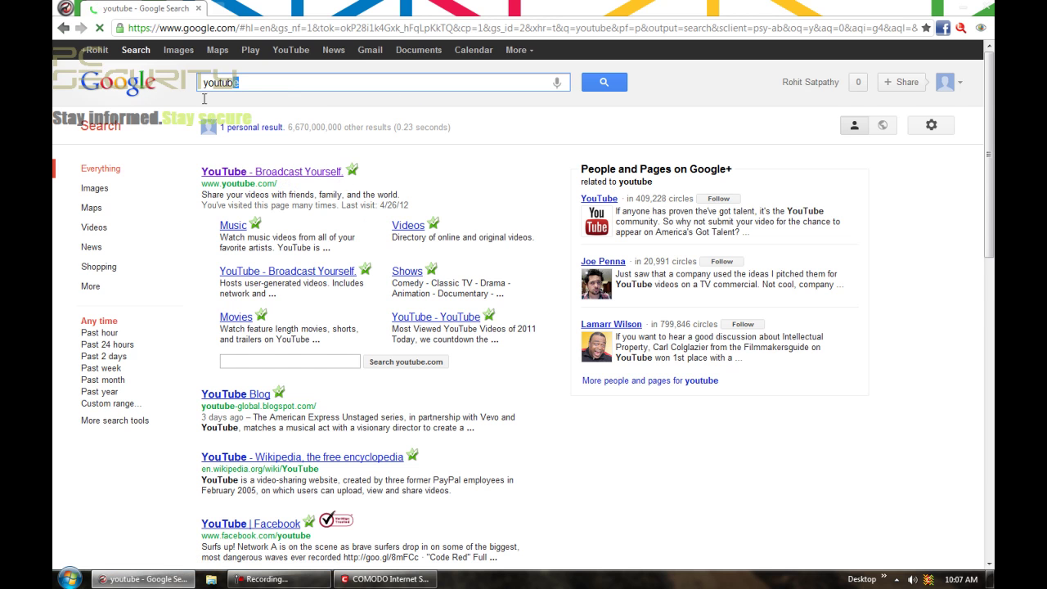
double_click(293, 85)
type("cr")
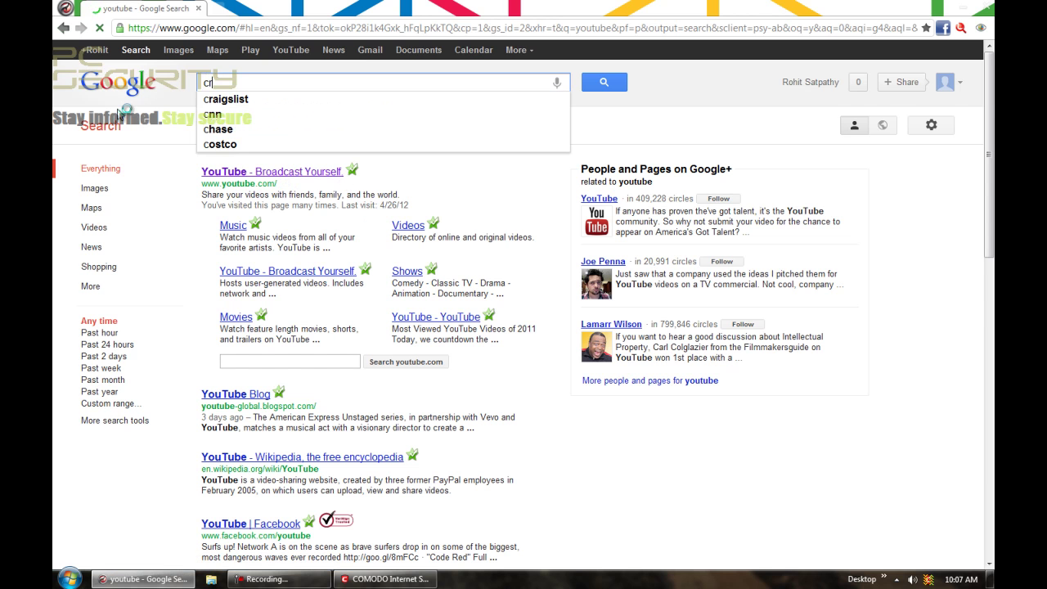
type("acks")
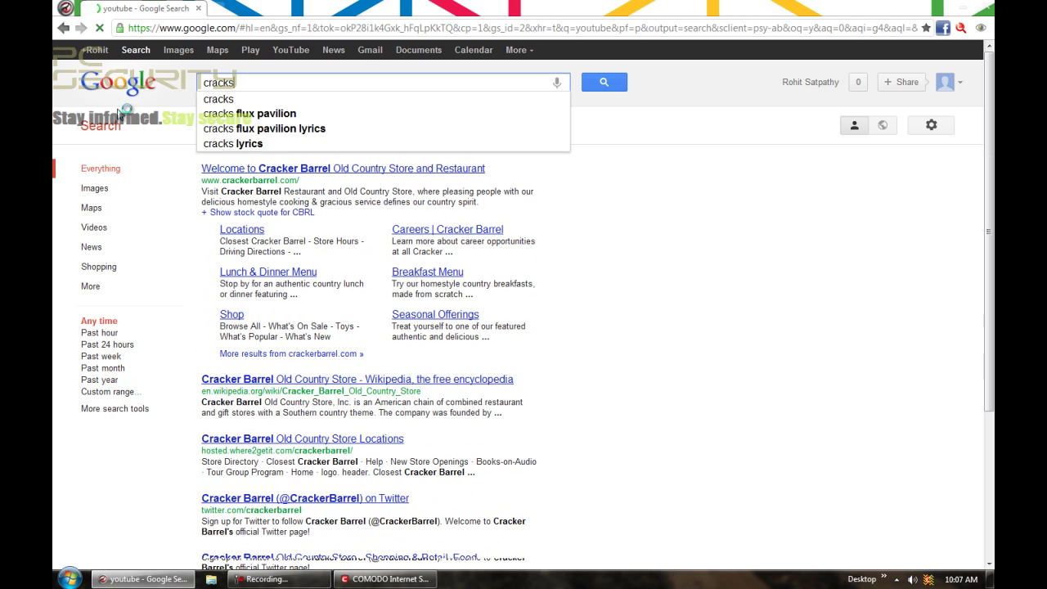
key("Return")
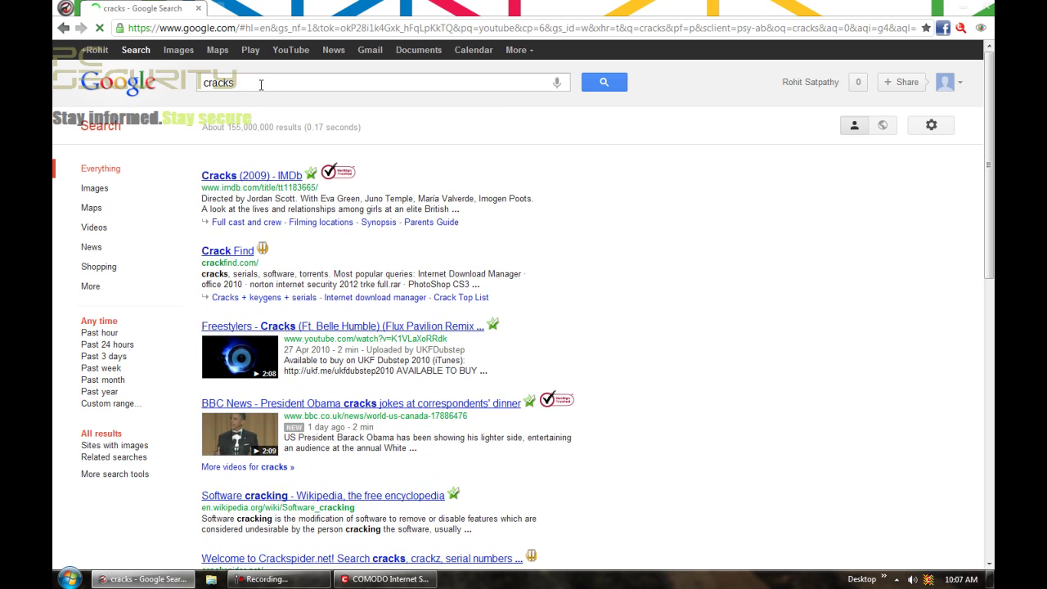
mouse_move(262, 249)
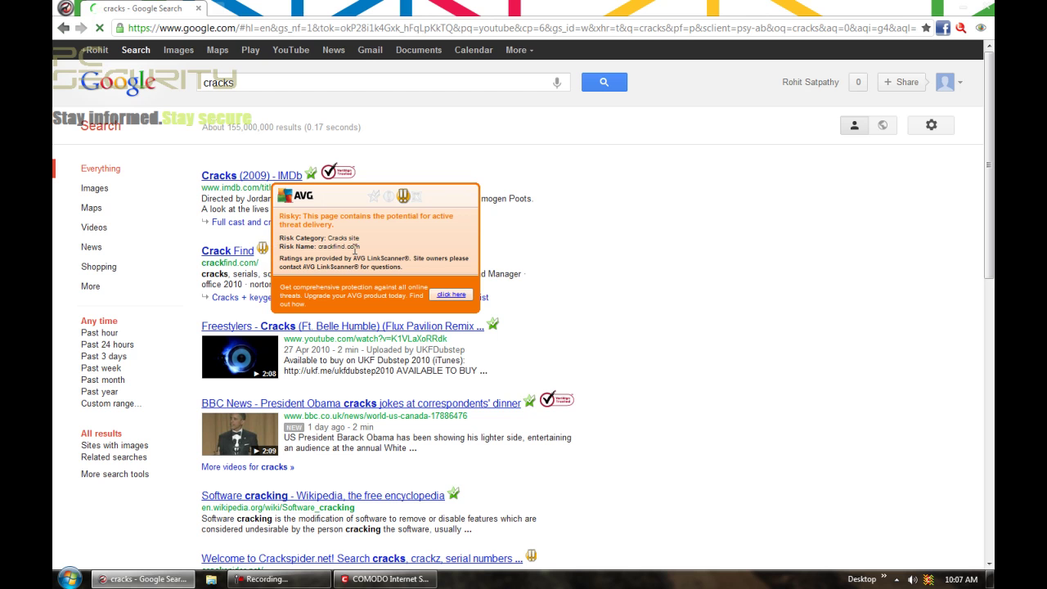
left_click_drag(239, 82, 167, 90)
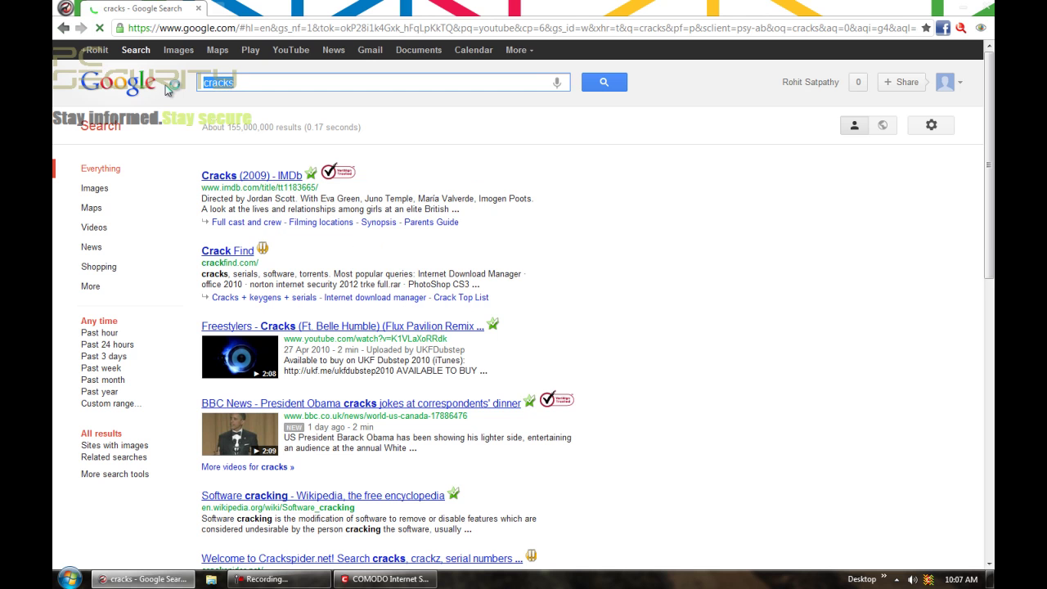
type("youtube")
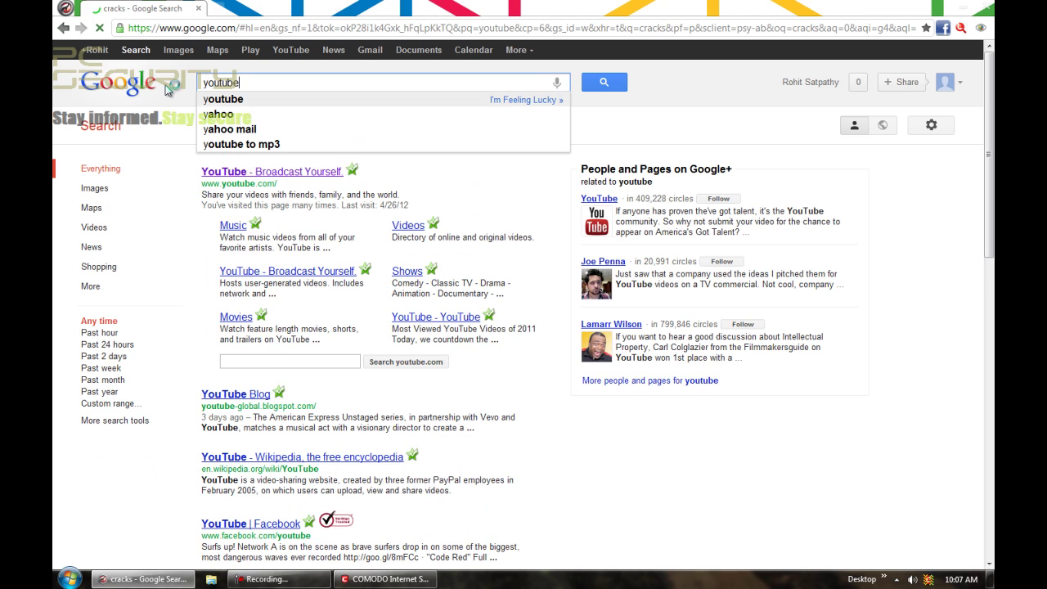
key("Return")
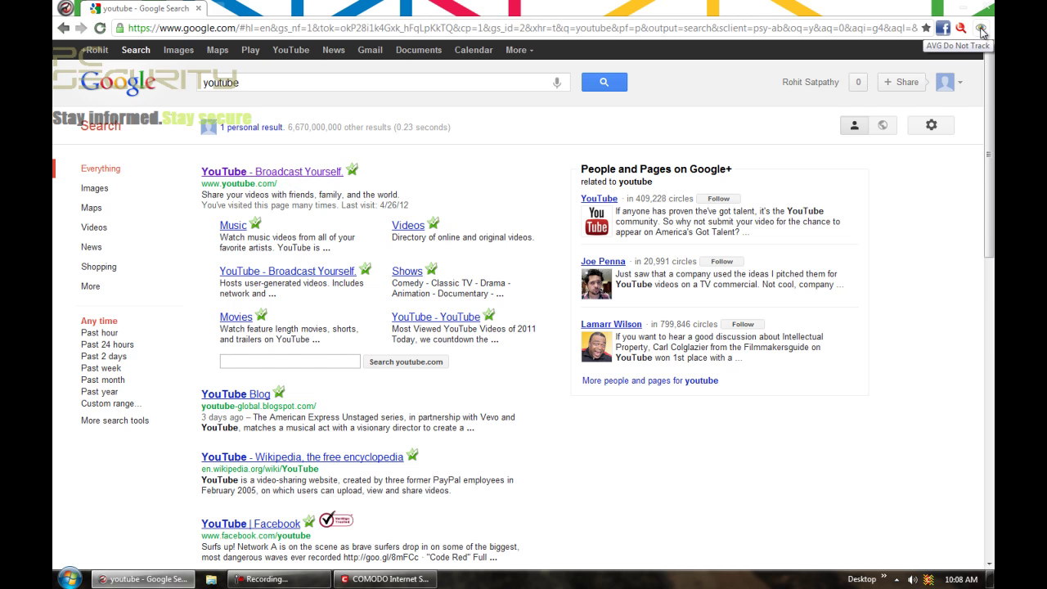
Check AVG Do Not Track, scroll through the youtube results, then close Comodo Dragon
left_click(984, 31)
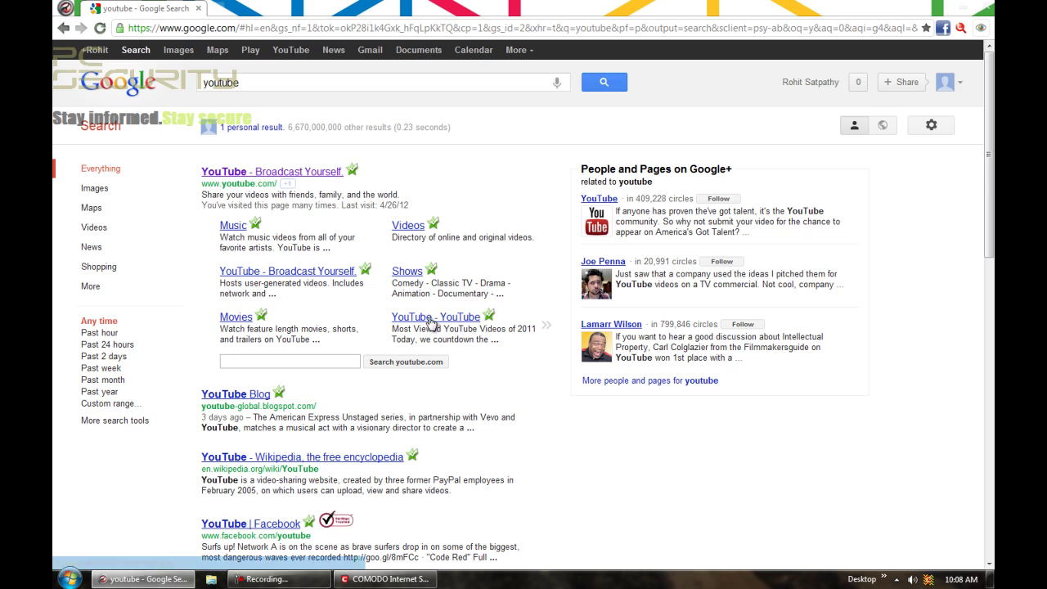
scroll(429, 320, "down", 5)
scroll(401, 319, "down", 2)
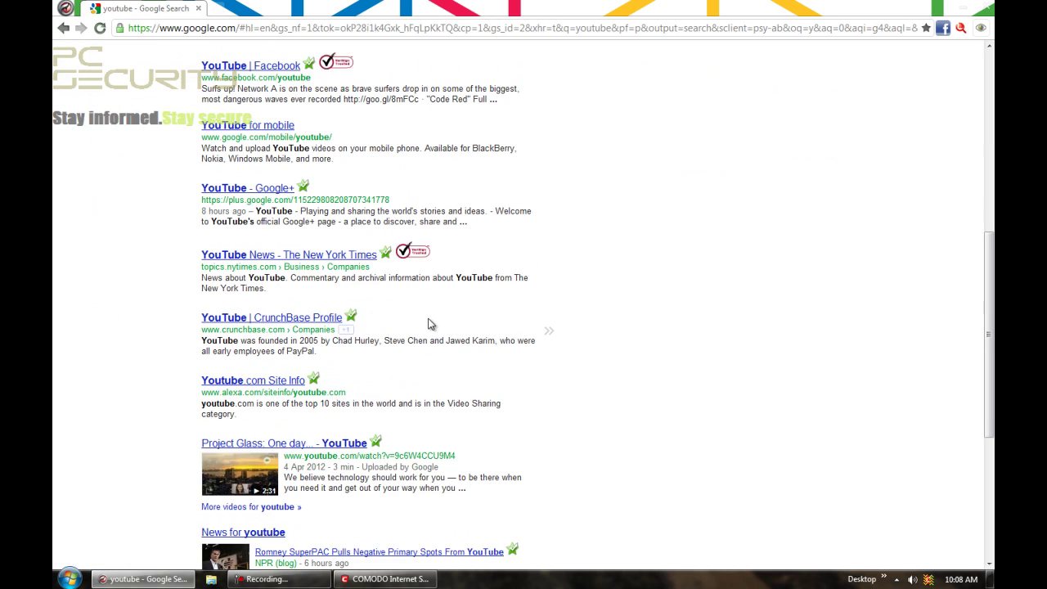
scroll(409, 337, "up", 1)
scroll(413, 340, "up", 6)
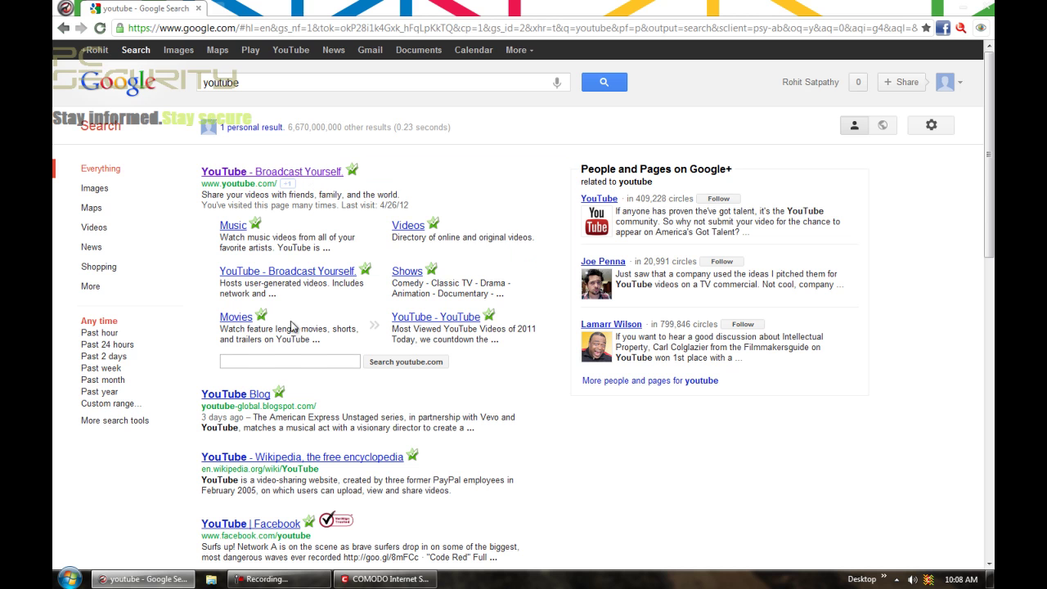
left_click(987, 8)
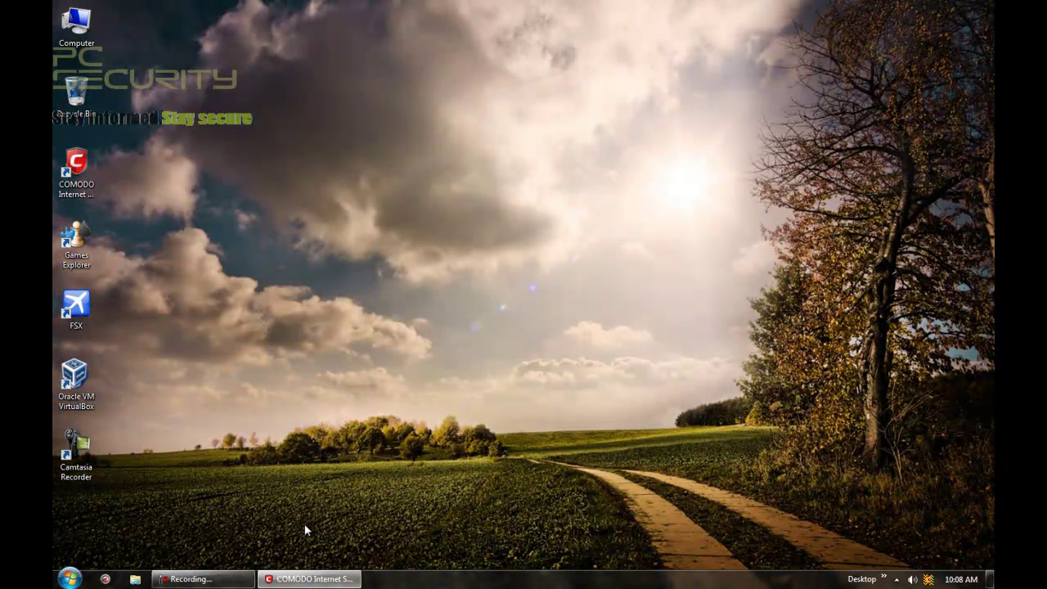
Dismiss the virus signature update Done dialog and close the COMODO window
left_click(311, 577)
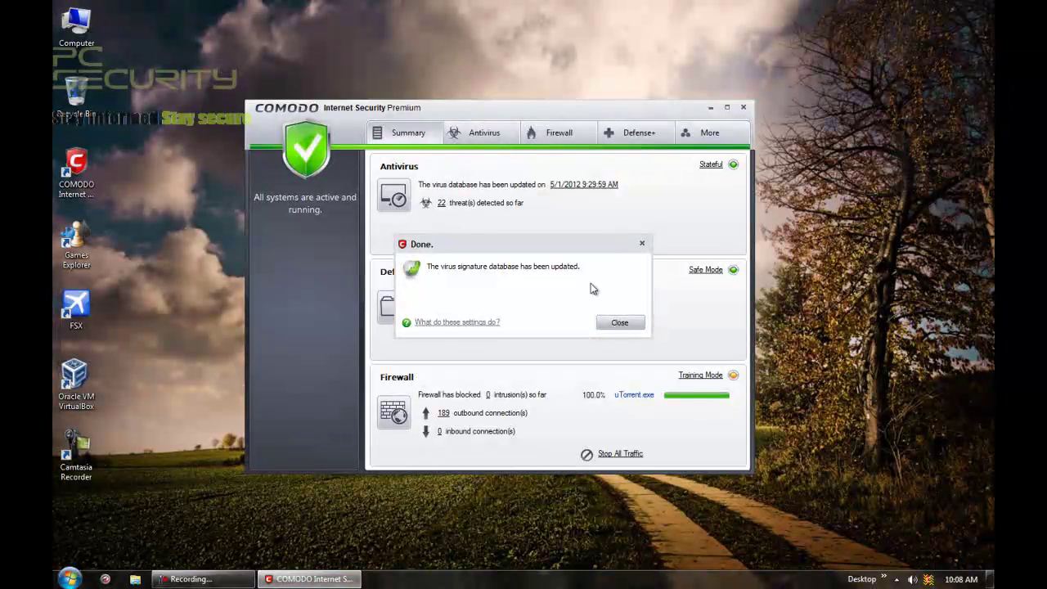
left_click(618, 323)
left_click(742, 107)
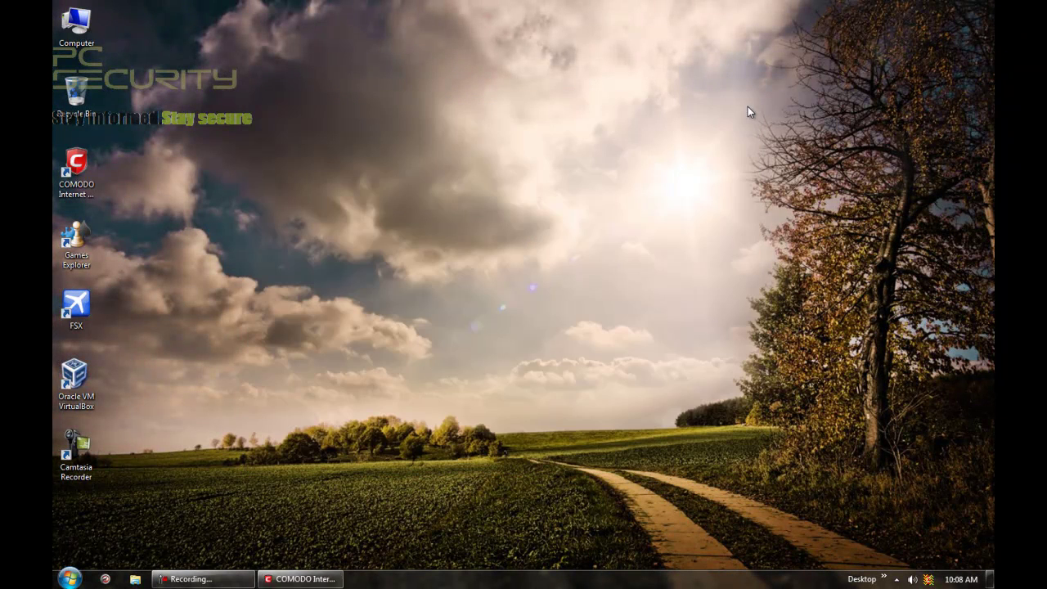
Reopen COMODO Internet Security from its tray icon and close it again
left_click(897, 579)
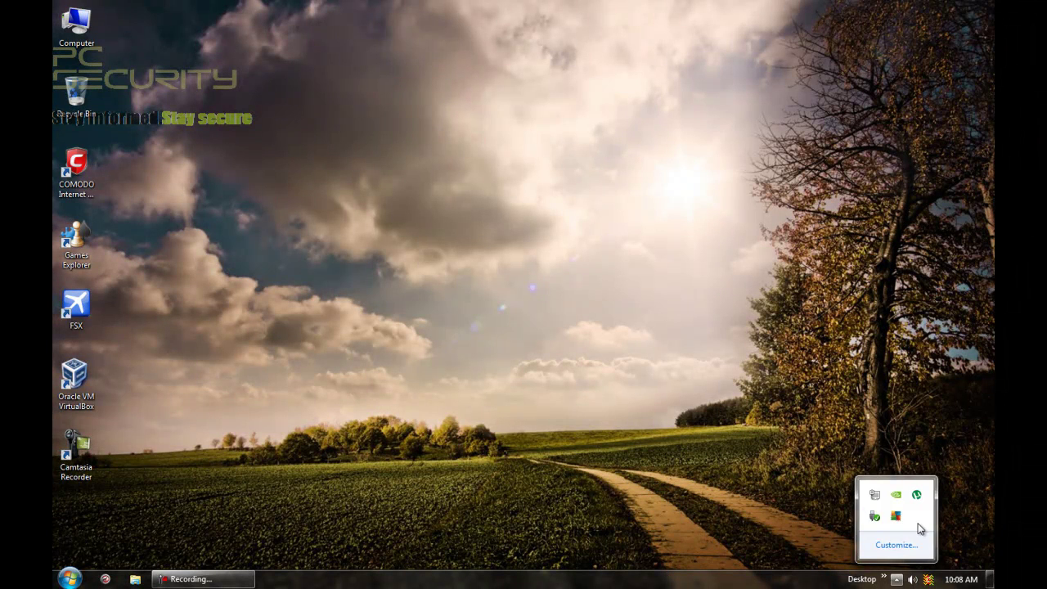
left_click(781, 513)
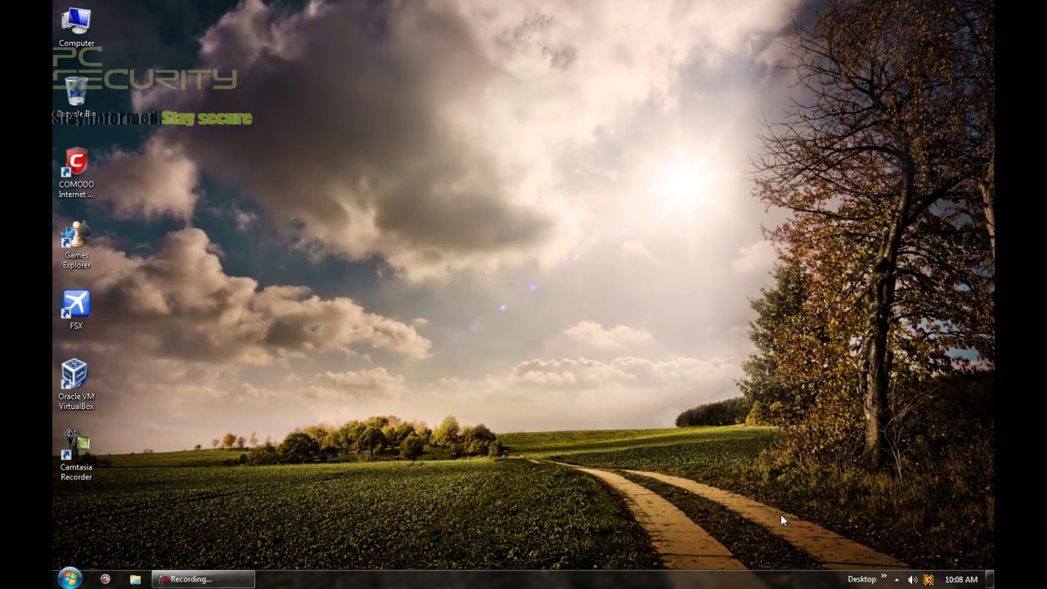
double_click(930, 578)
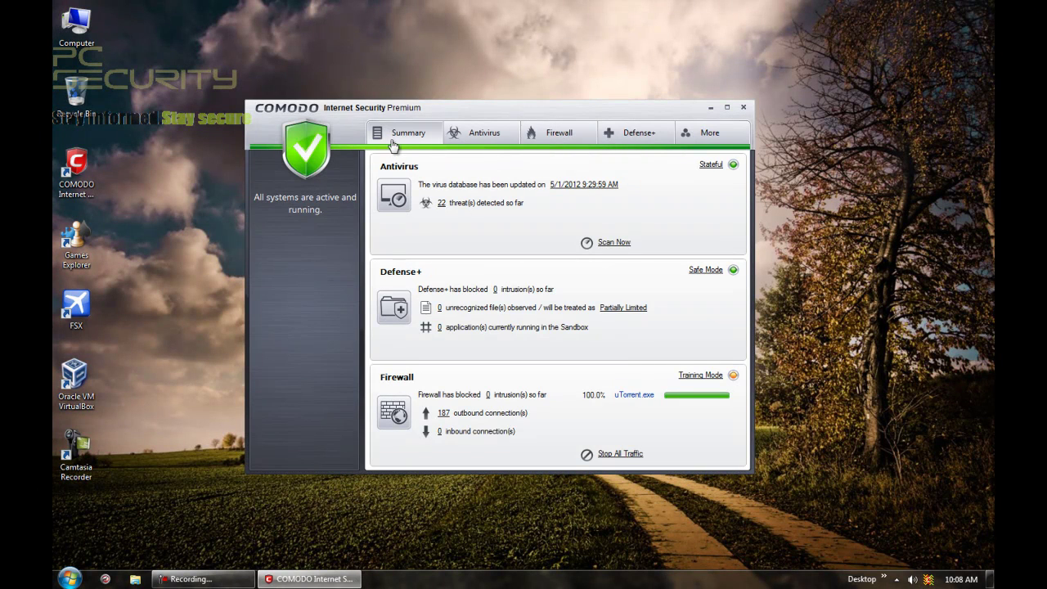
left_click(742, 107)
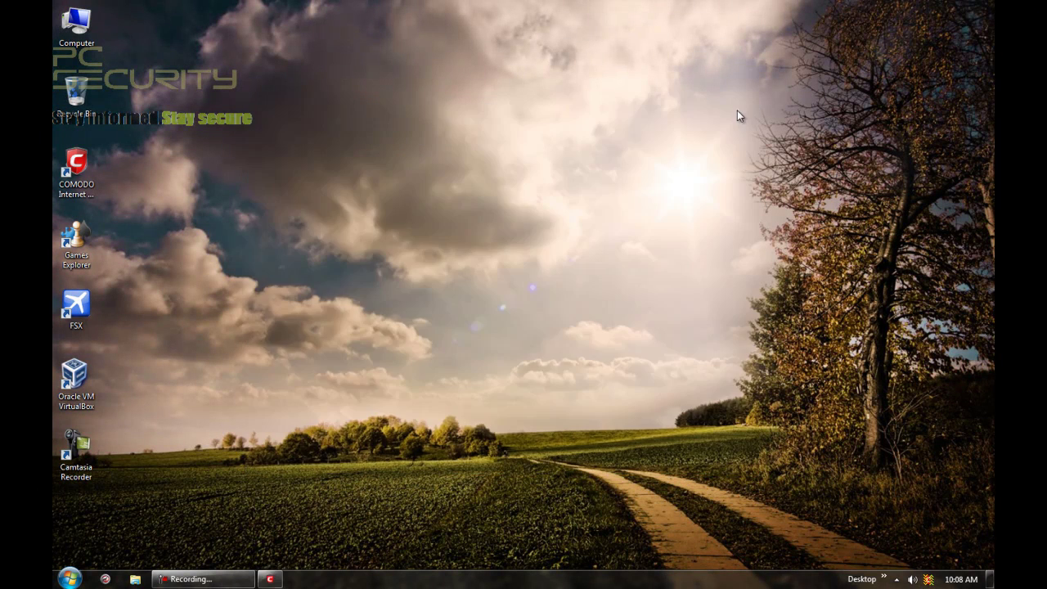
right_click(330, 578)
left_click(368, 529)
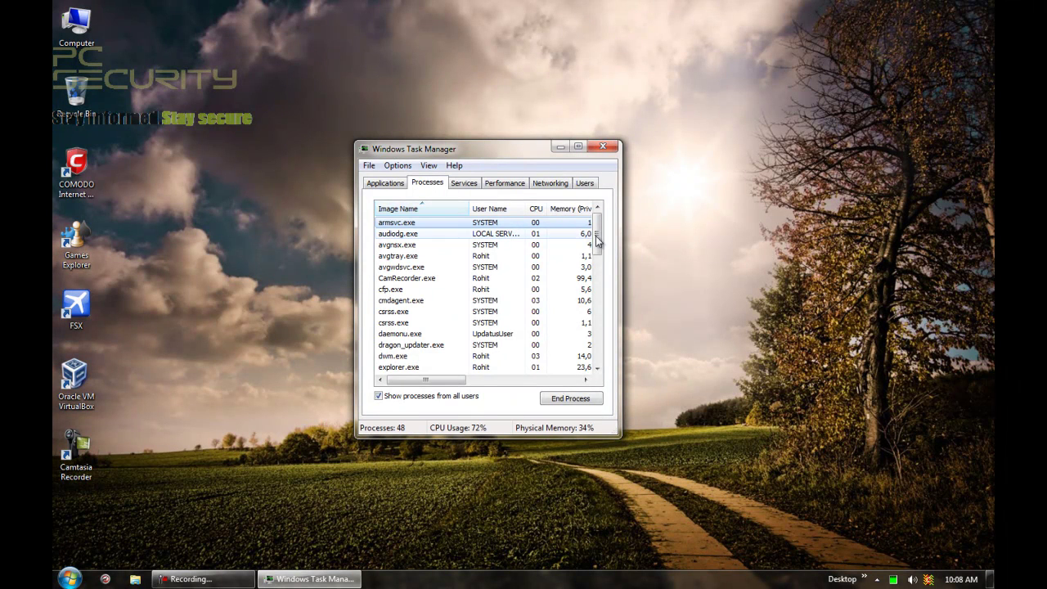
left_click(578, 146)
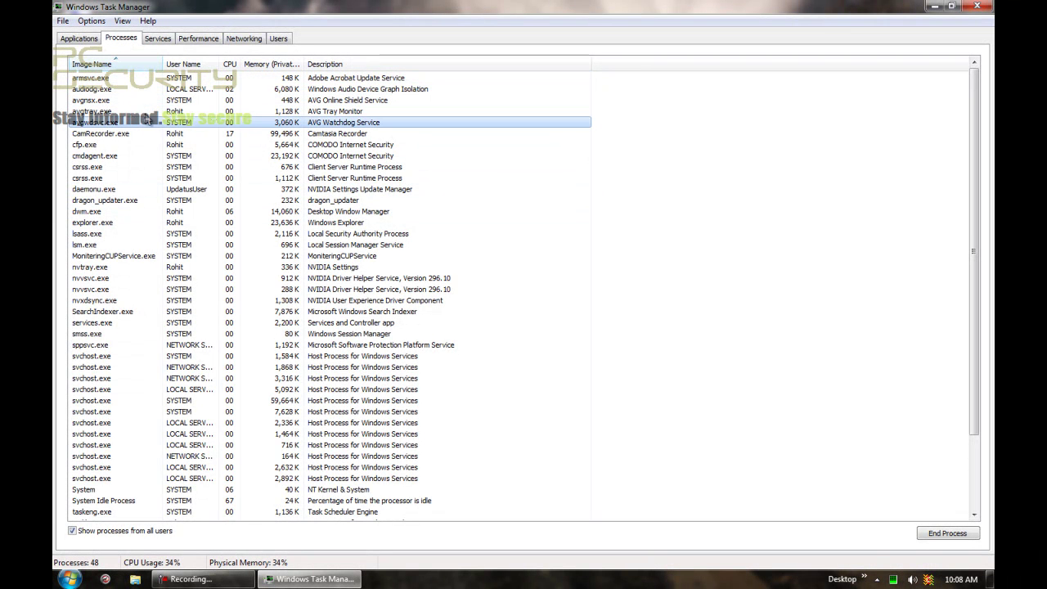
left_click(155, 123)
left_click(111, 157)
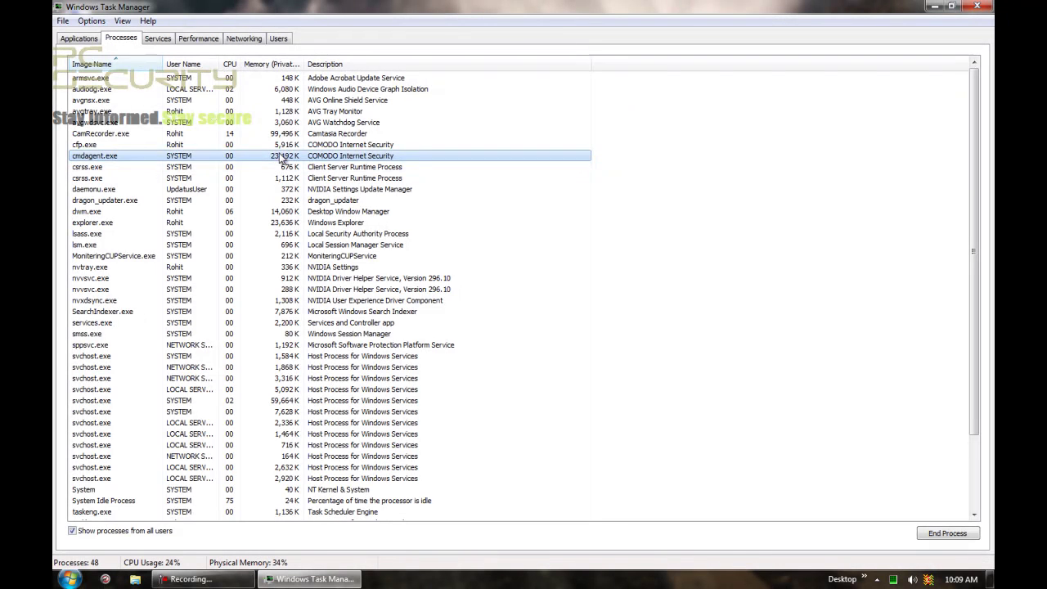
key("Up")
key("Down")
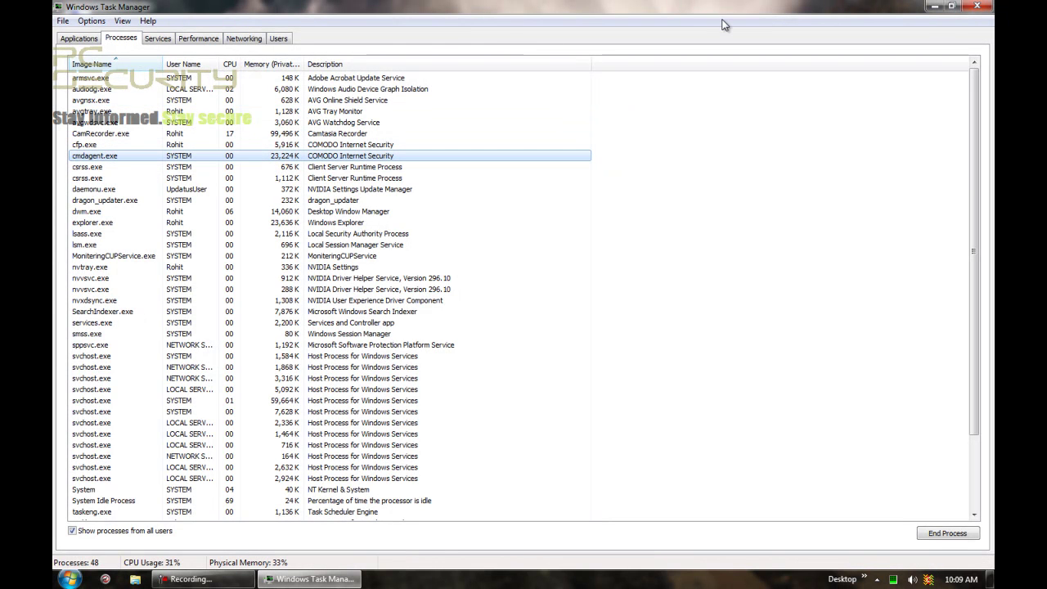
left_click(978, 8)
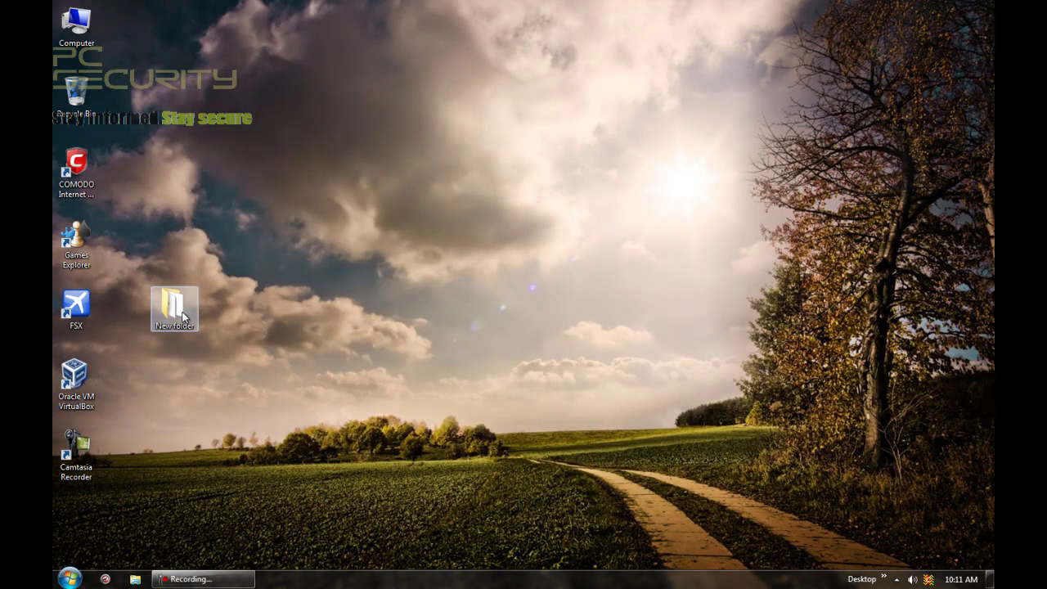
Check the New folder's 247 sample files, then scan it with COMODO Antivirus
double_click(175, 313)
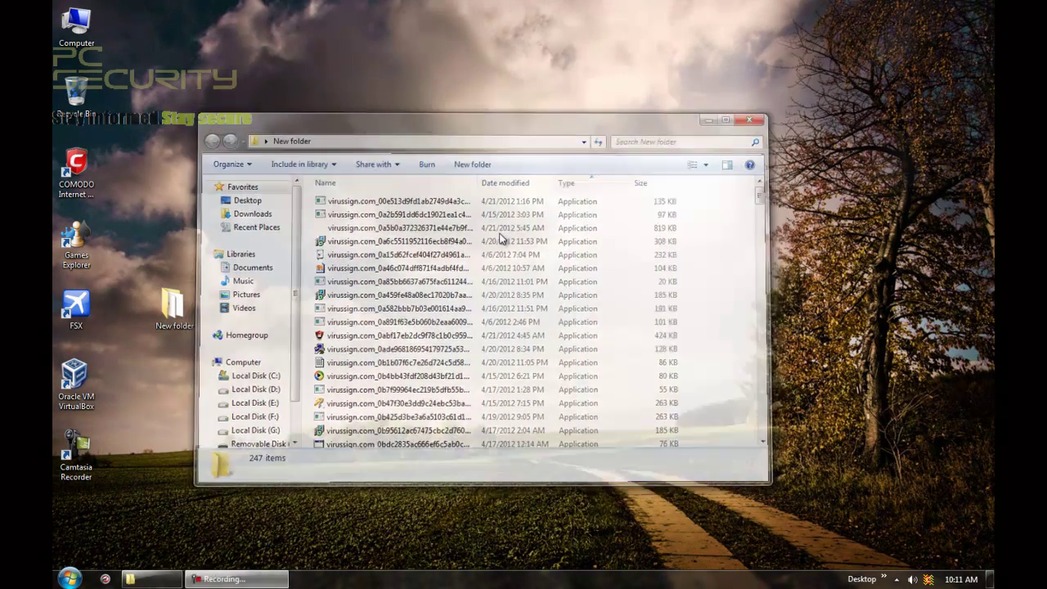
right_click(169, 309)
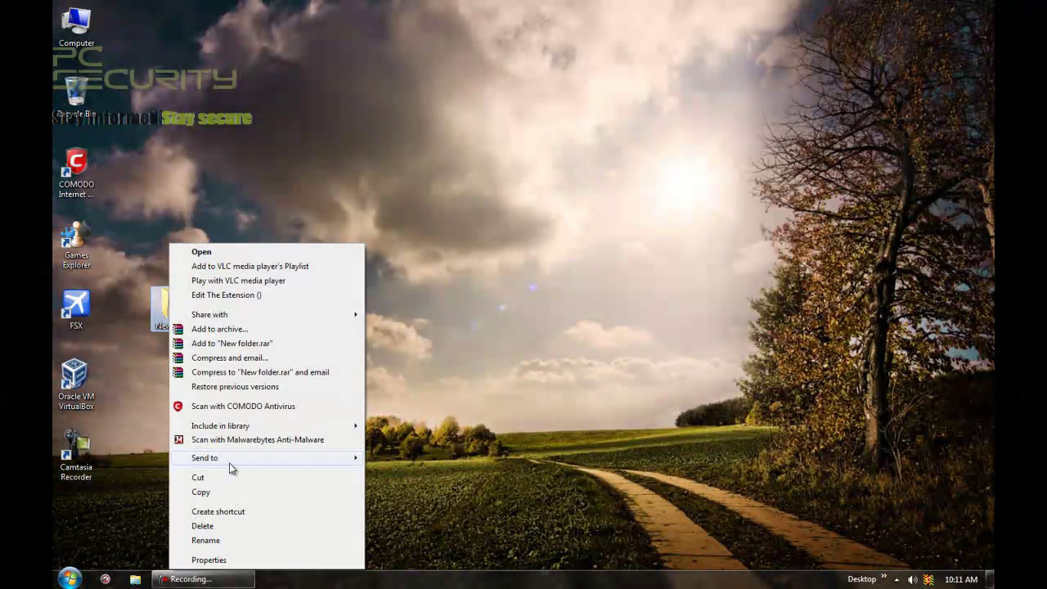
left_click(237, 407)
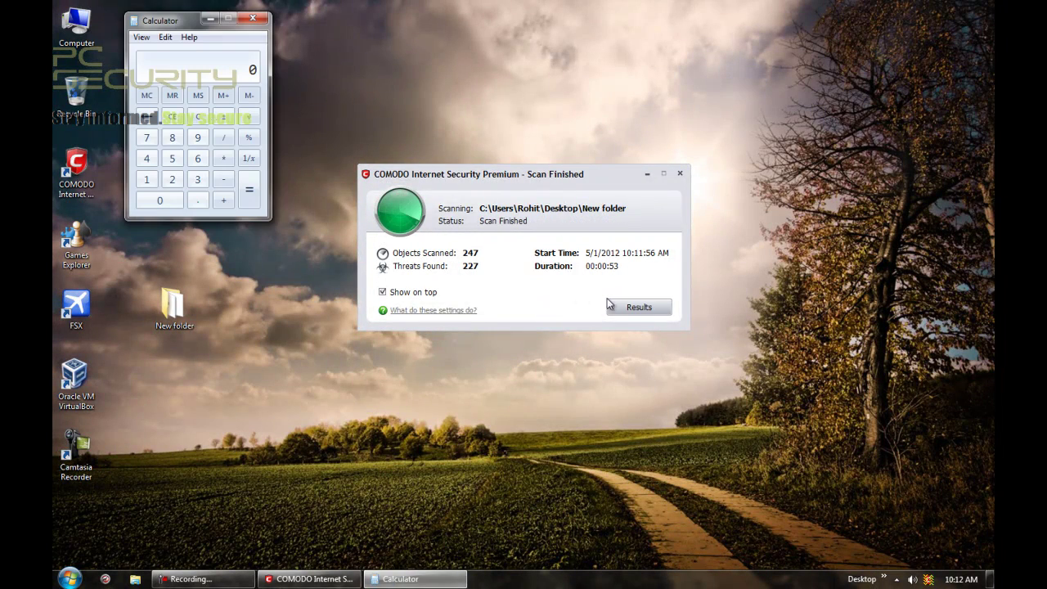
Clean and quarantine every threat in the scan results, then close the Scan Results and Scan Finished windows
left_click(610, 306)
left_click(636, 453)
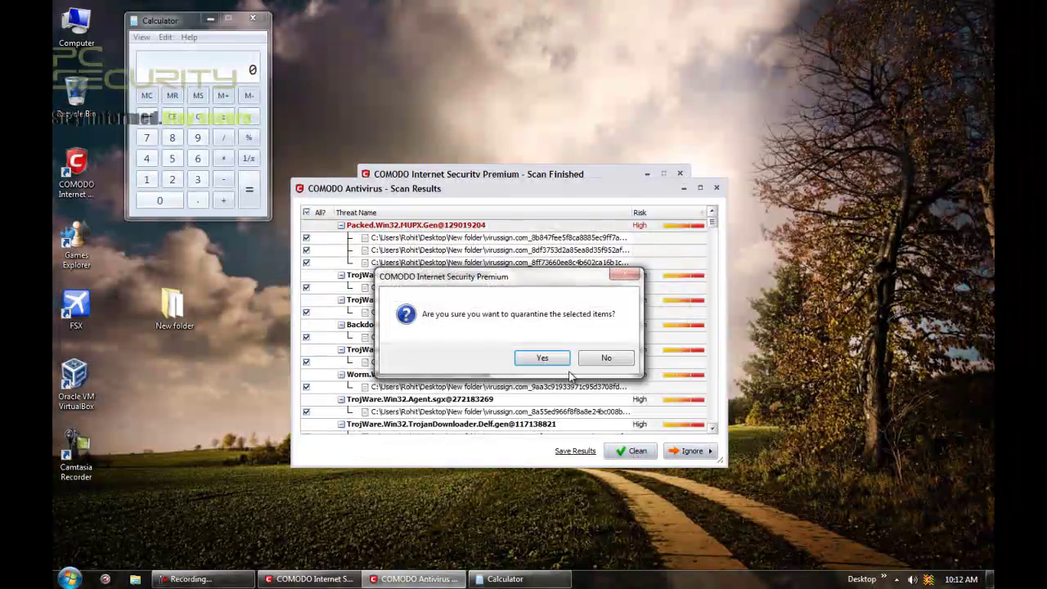
left_click(554, 360)
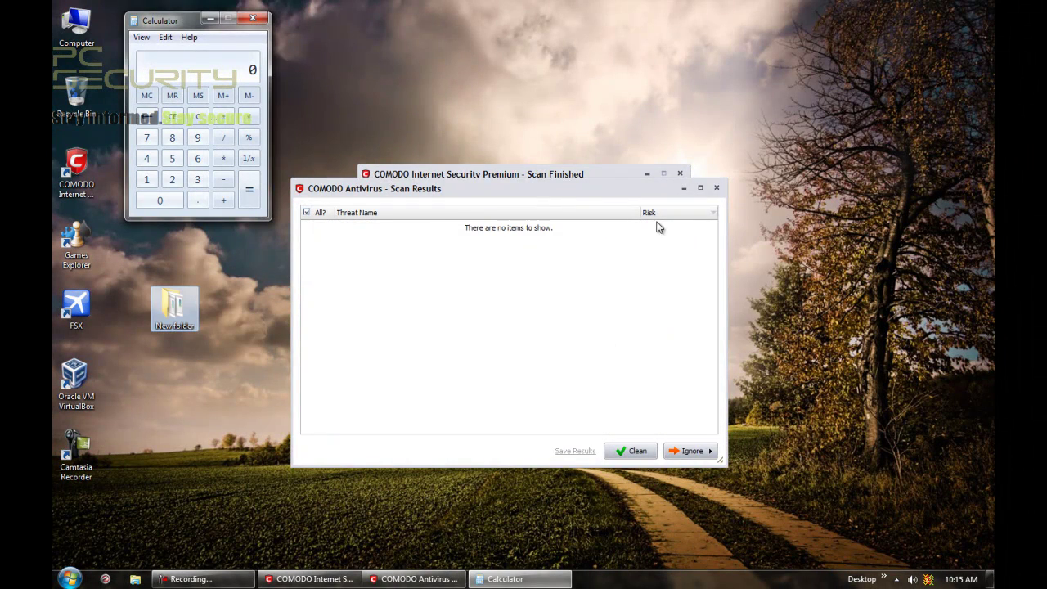
left_click(717, 188)
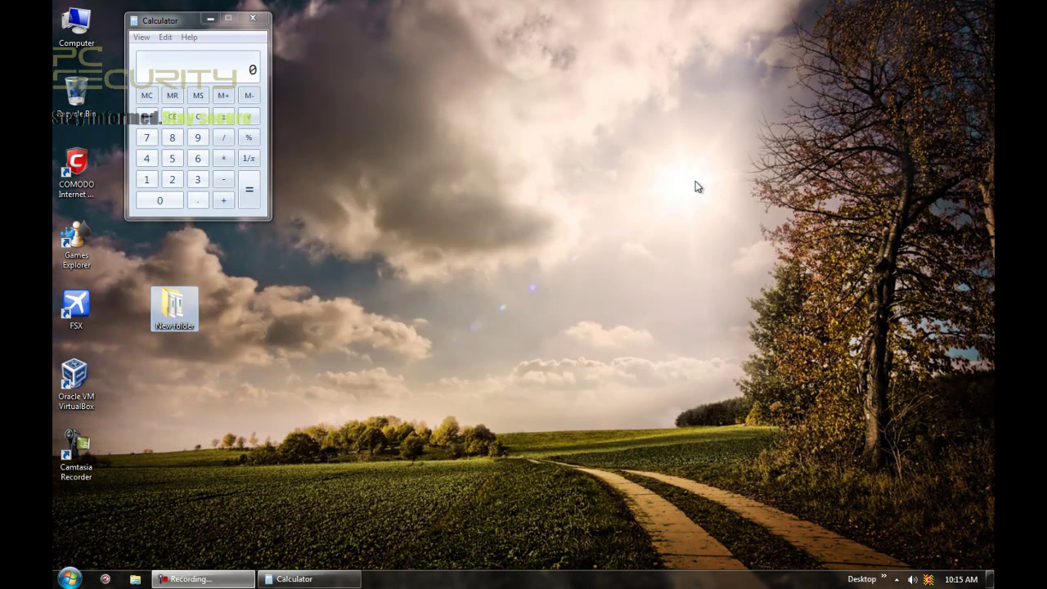
Confirm 26 files remain in New folder and enter 224 − 26 in Calculator
double_click(181, 311)
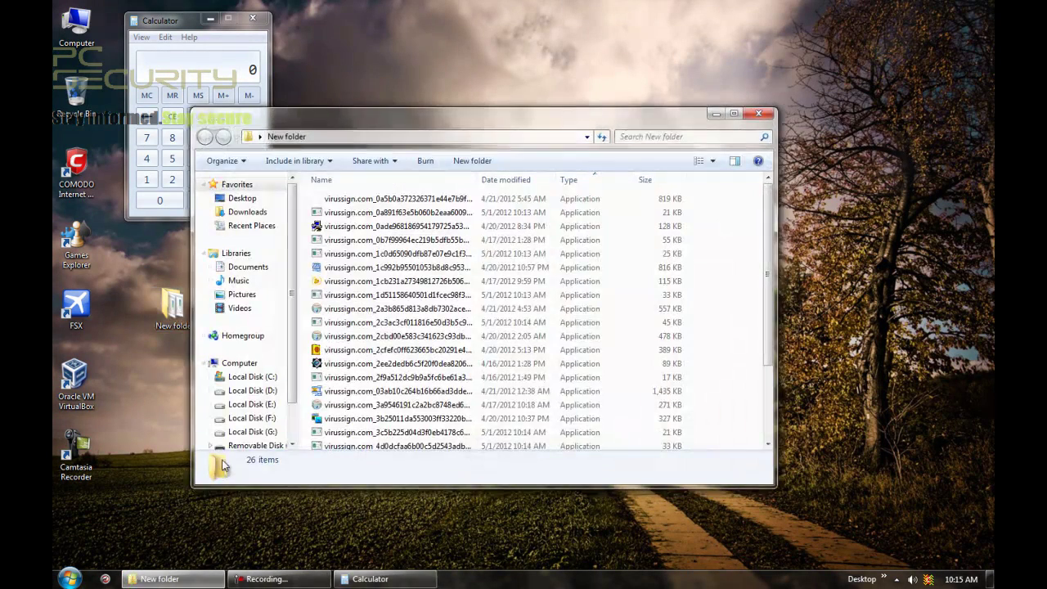
left_click(761, 112)
double_click(175, 180)
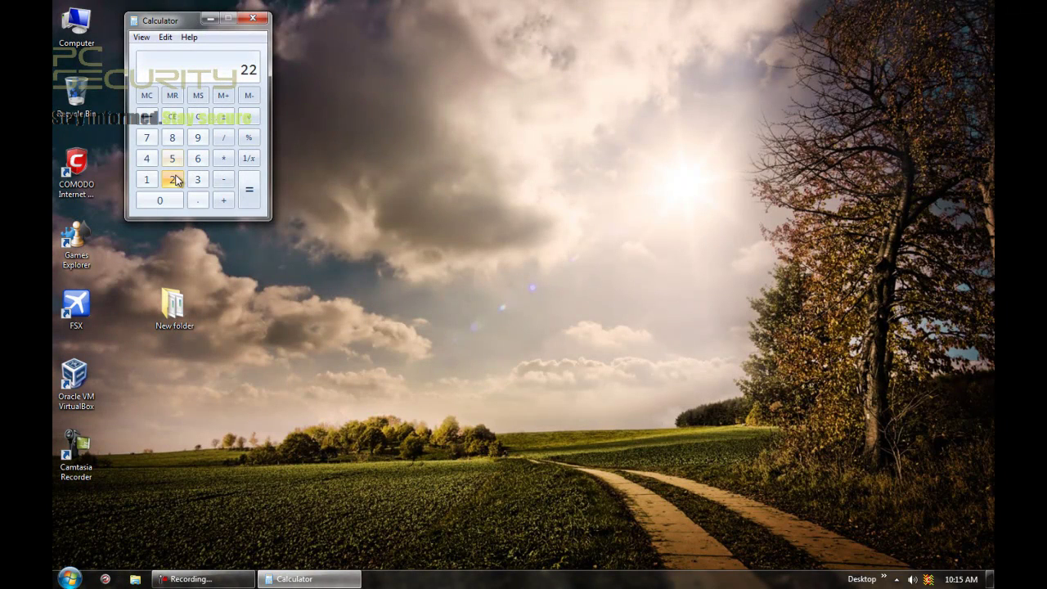
left_click(229, 184)
left_click(181, 179)
left_click(197, 158)
Divide by 224 for a detection rate of about 0.884, then close Calculator
left_click(223, 138)
left_click(172, 179)
left_click(172, 179)
left_click(142, 158)
left_click(248, 190)
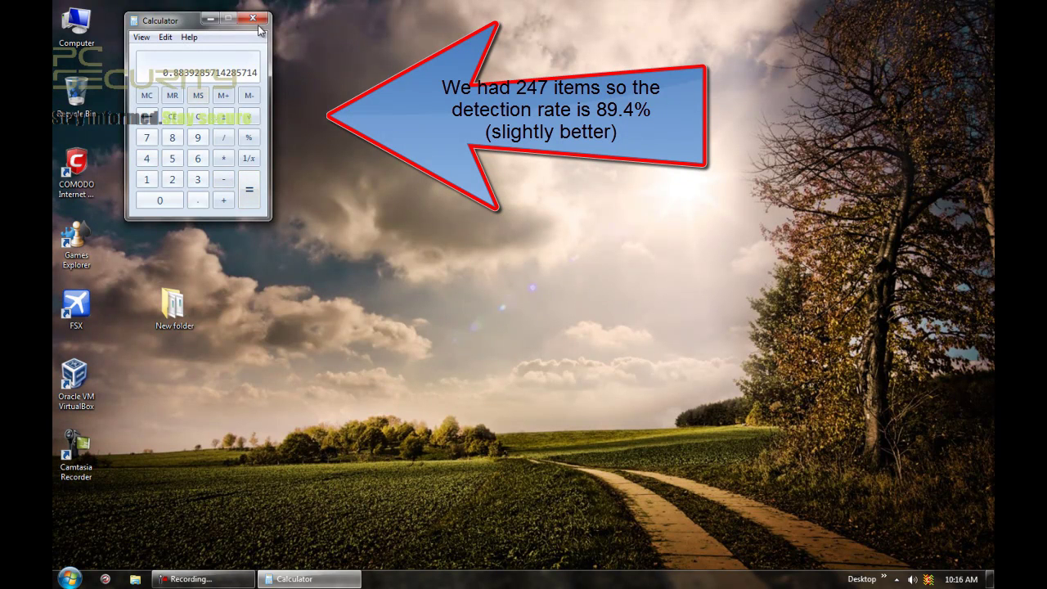
left_click(256, 25)
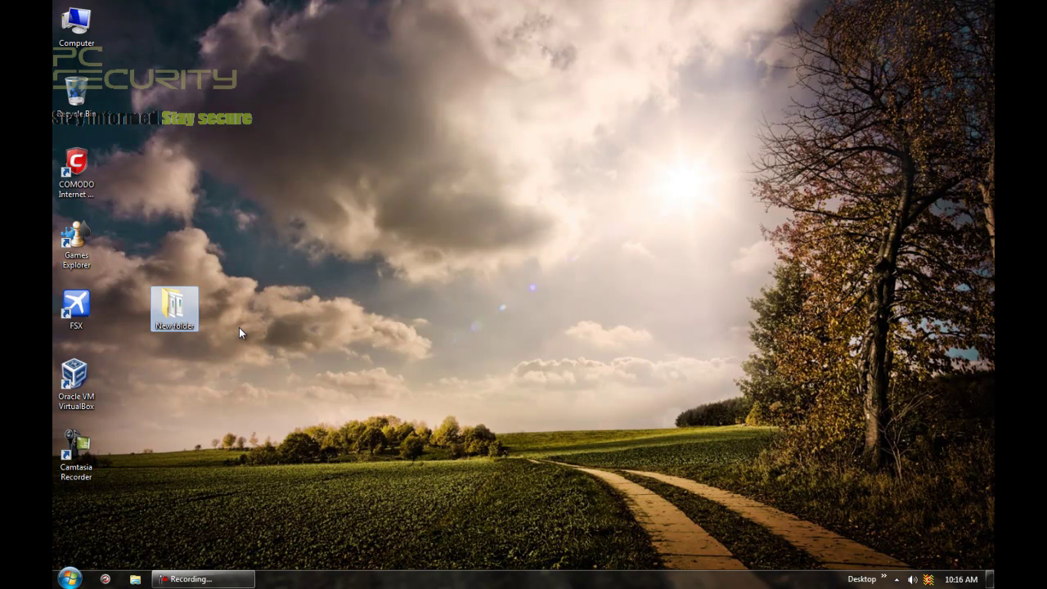
Permanently delete New folder and re-enable COMODO antivirus protection with Enable now
key("shift+Delete")
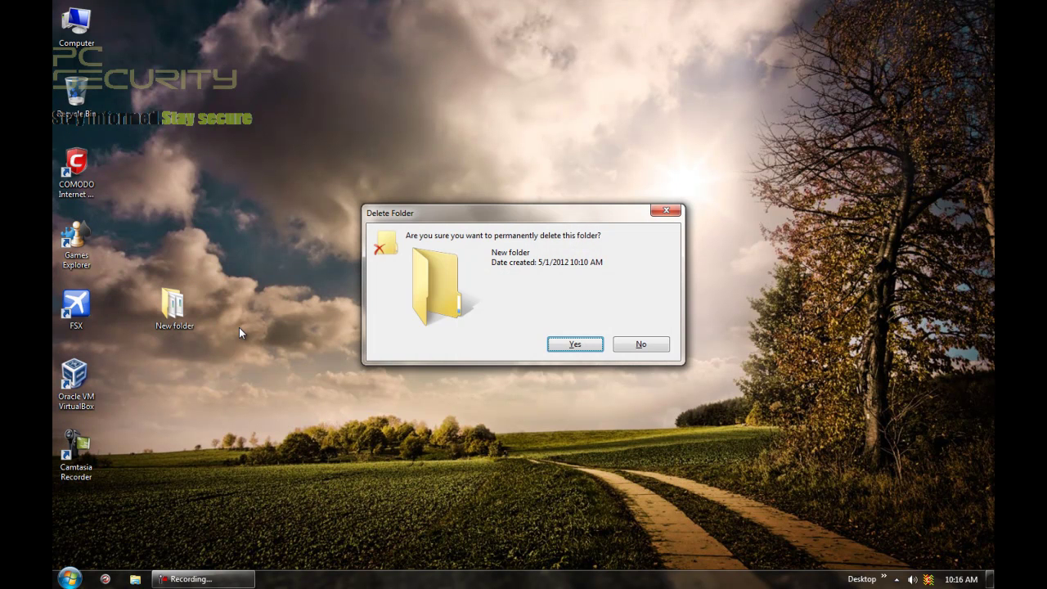
key("Return")
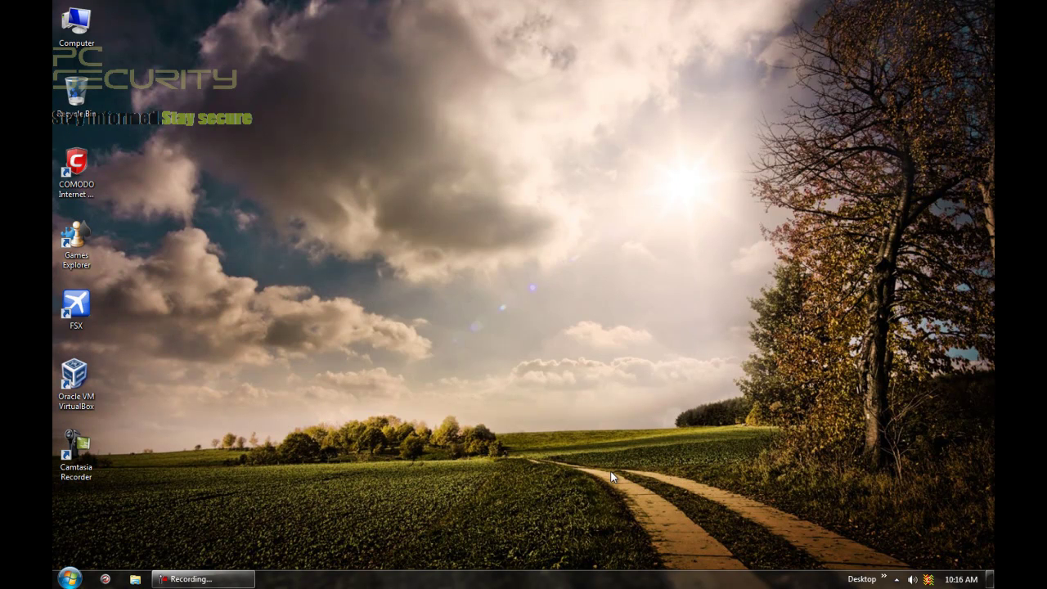
double_click(930, 576)
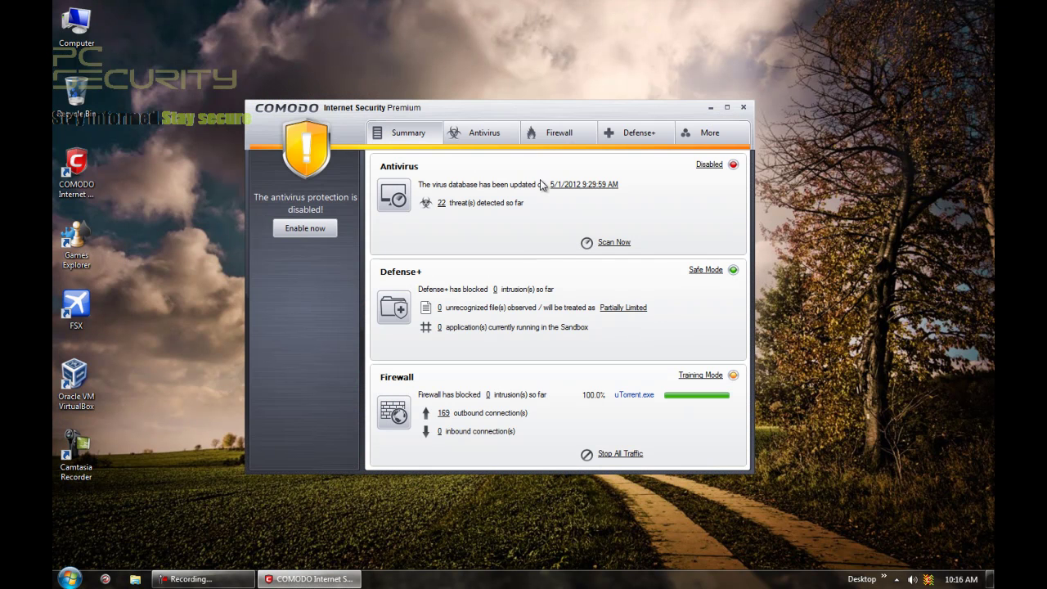
left_click(300, 229)
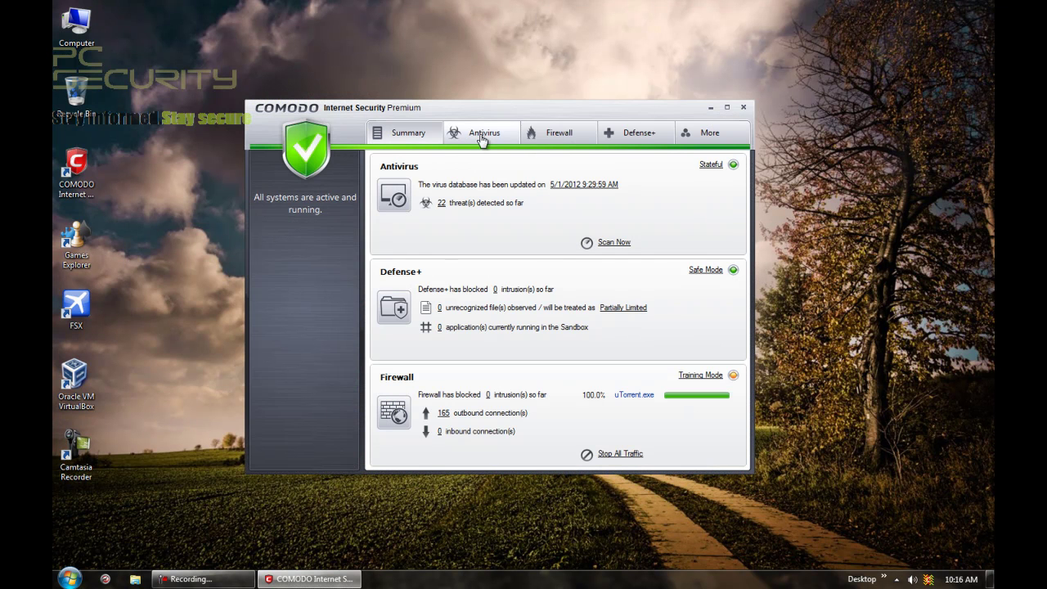
Look over COMODO's More and Summary pages, closing the window after each
left_click(688, 139)
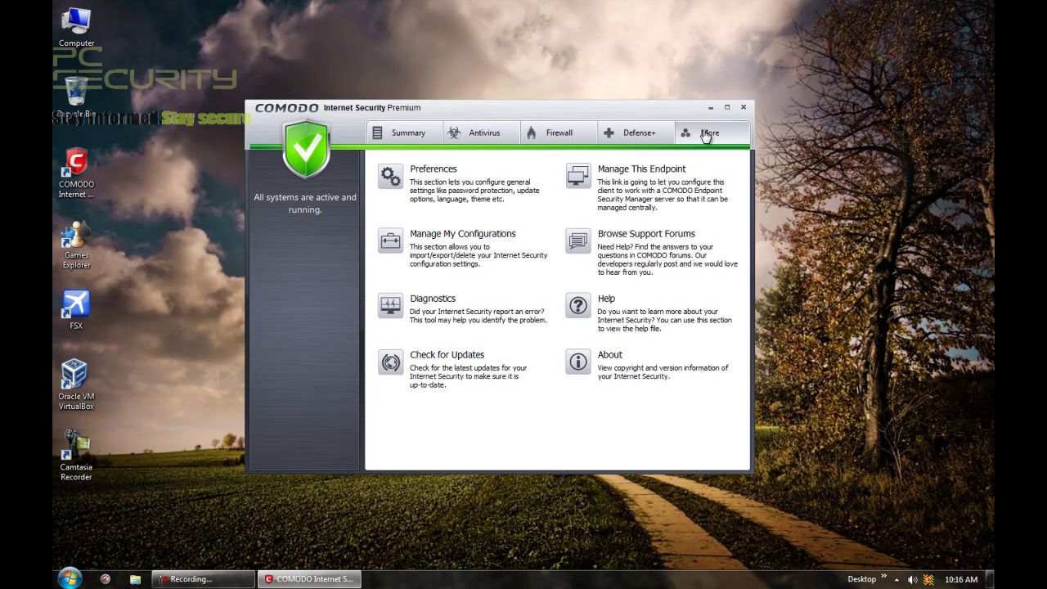
left_click(743, 108)
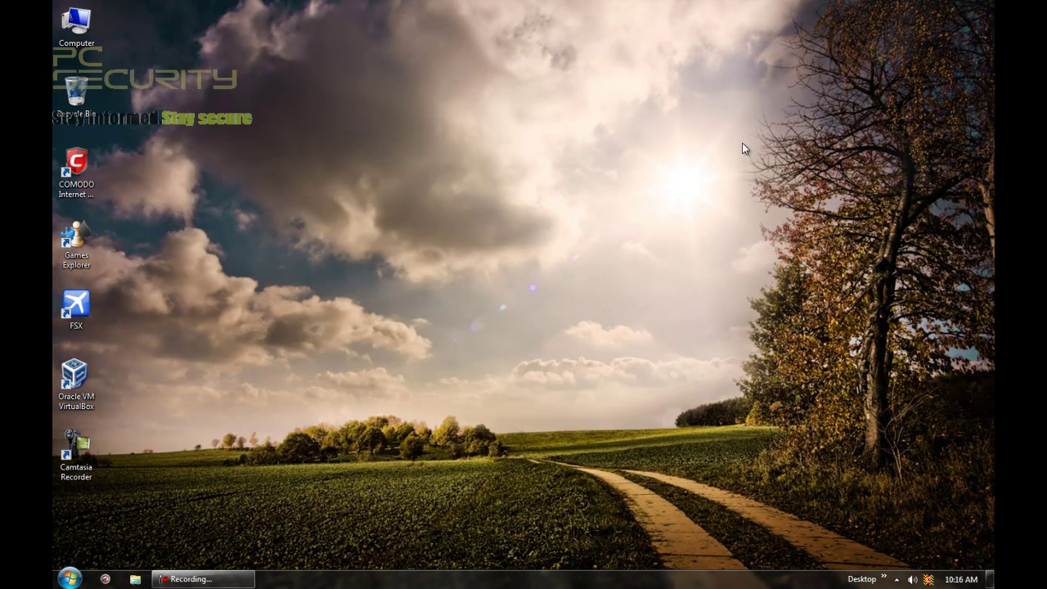
double_click(928, 579)
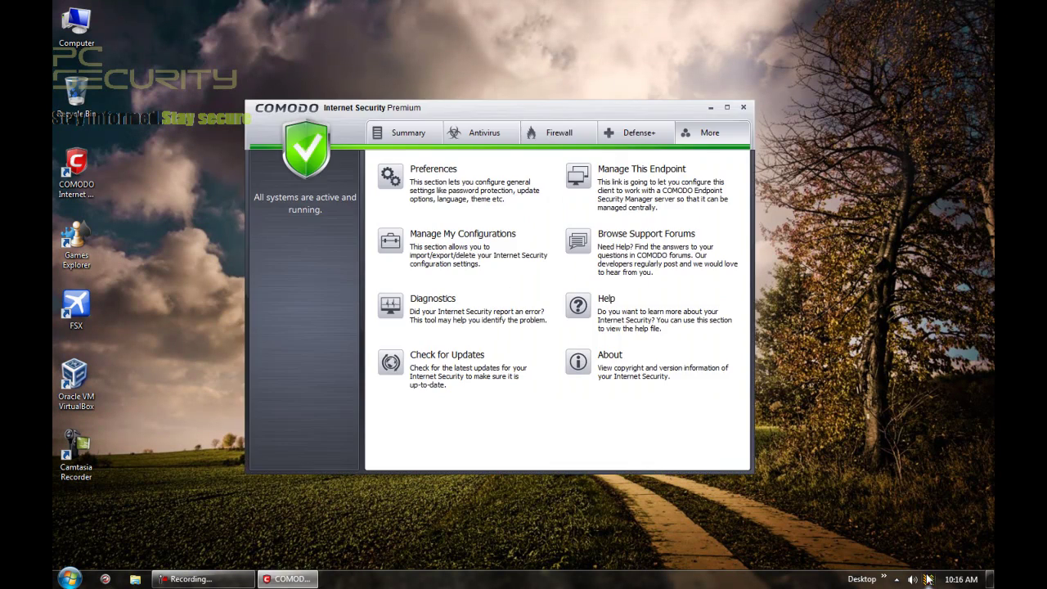
left_click(401, 133)
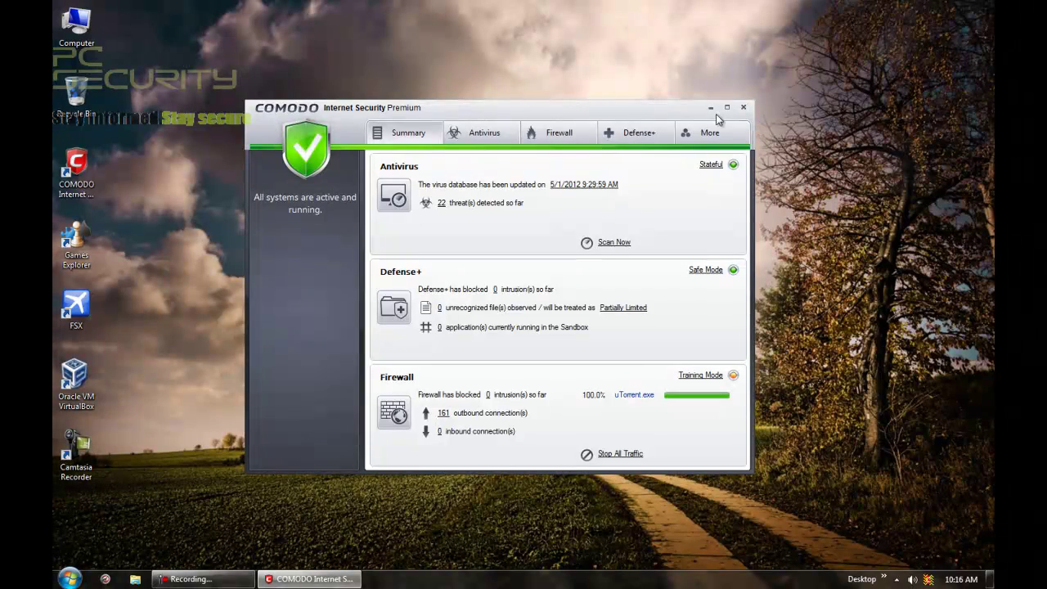
left_click(743, 108)
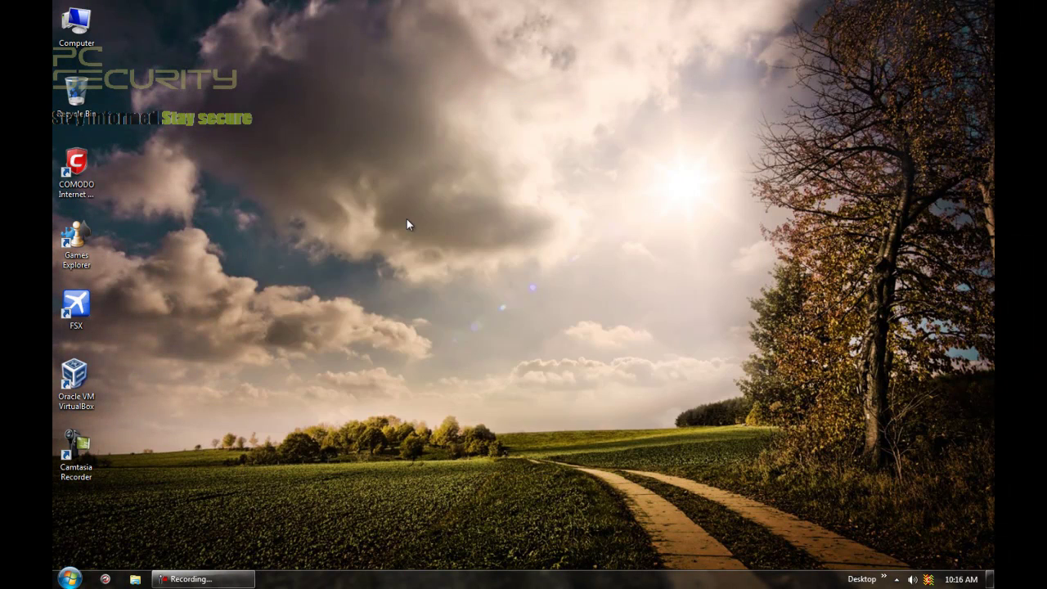